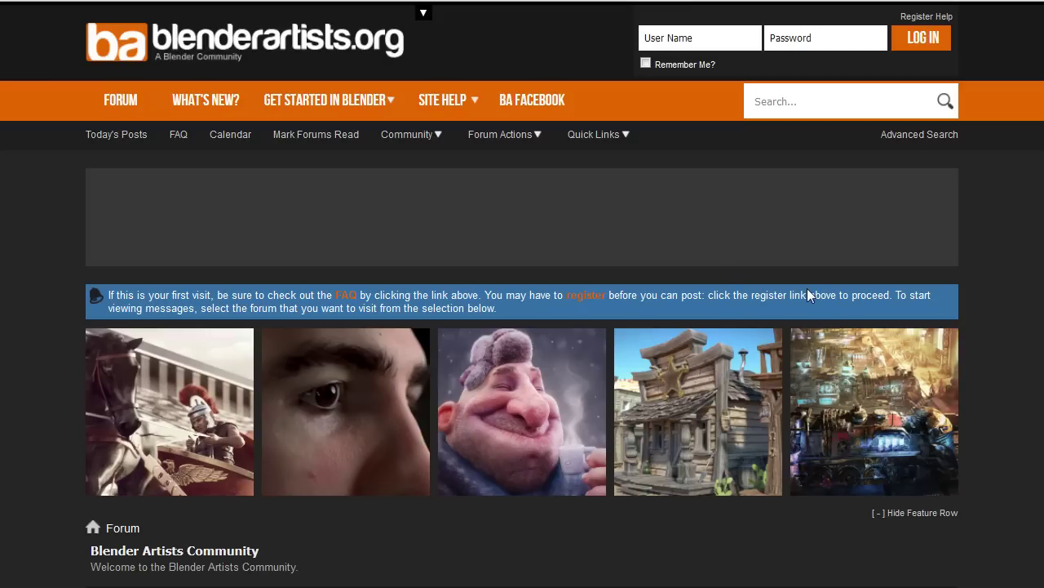
- Search the Blender Artists forum for "animation nodes" and open the "[Addon] Animation Nodes" thread
{"action": "type", "text": "anim"}
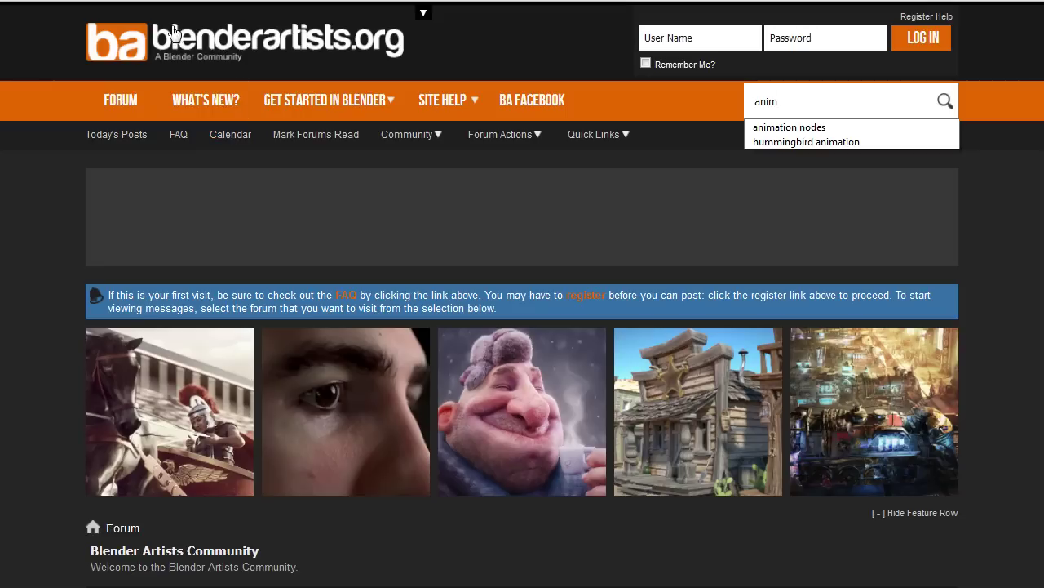
{"action": "left_click", "coordinate": [813, 128]}
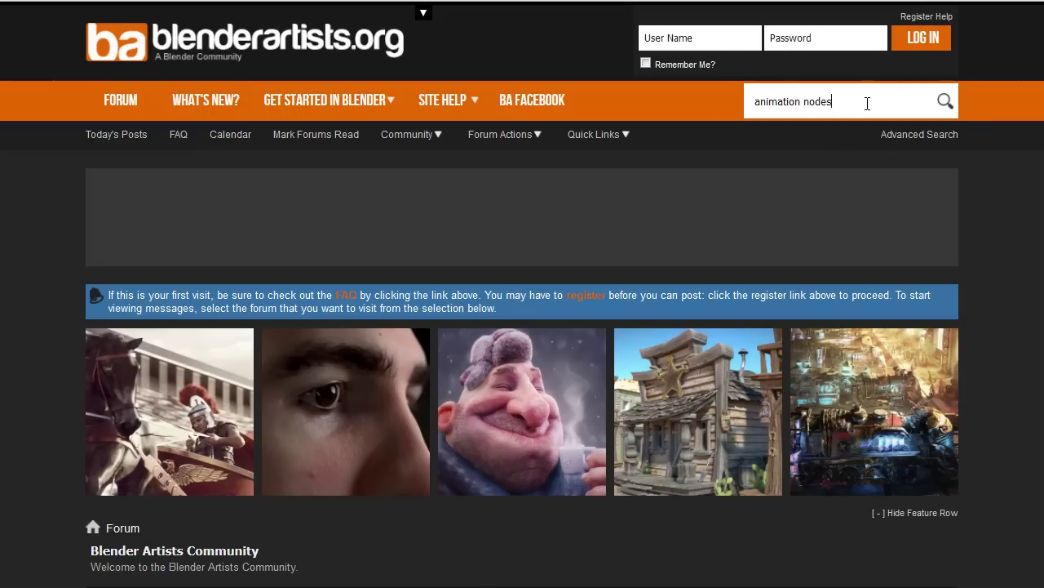
{"action": "scroll", "coordinate": [419, 395], "scroll_direction": "down", "scroll_amount": 5}
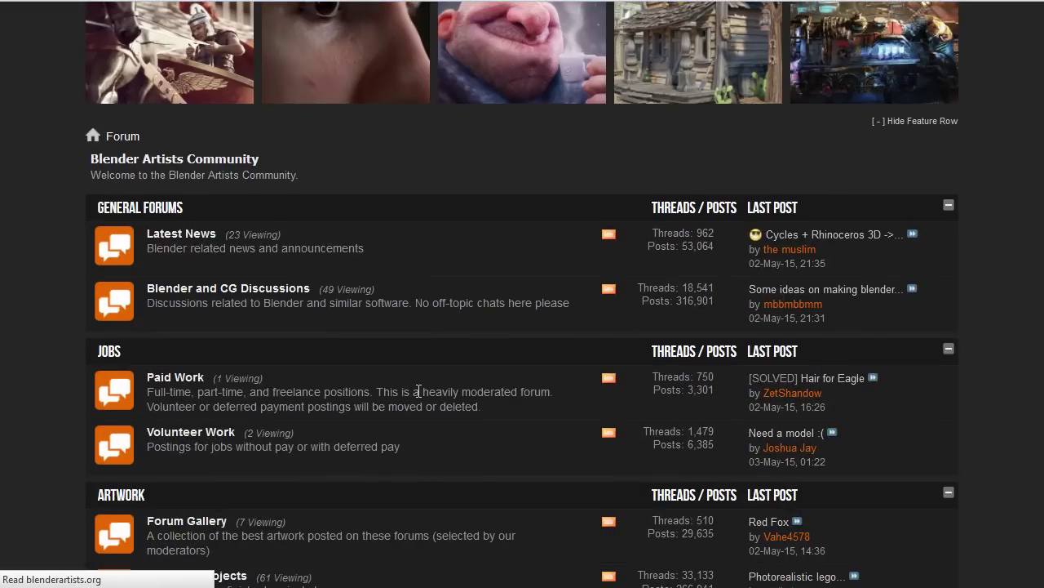
{"action": "scroll", "coordinate": [408, 396], "scroll_direction": "down", "scroll_amount": 5}
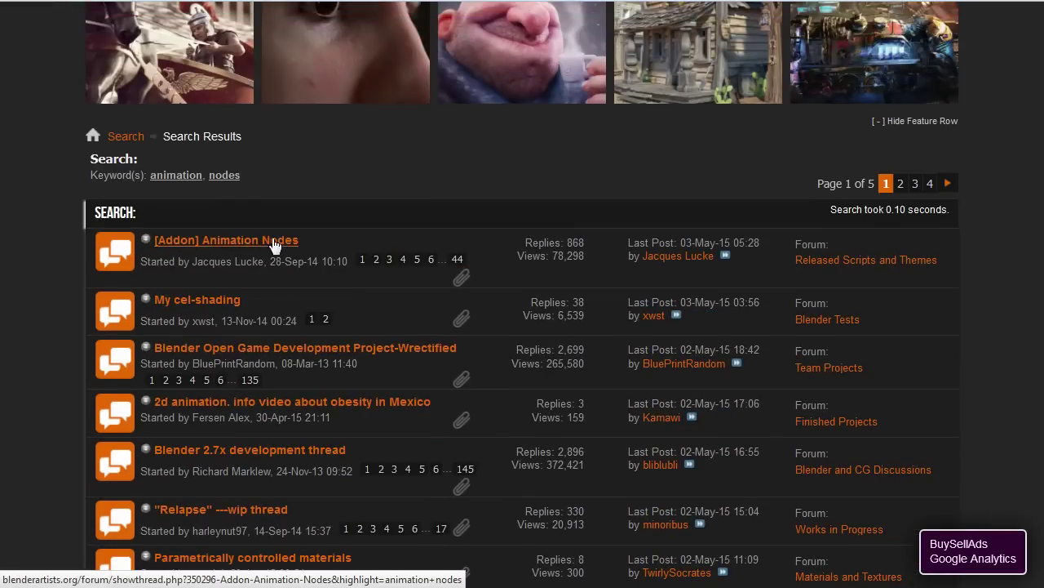
{"action": "left_click", "coordinate": [210, 240]}
- Open the animation-nodes GitHub repository linked in the thread's first post and locate its ZIP download
{"action": "scroll", "coordinate": [353, 333], "scroll_direction": "down", "scroll_amount": 6}
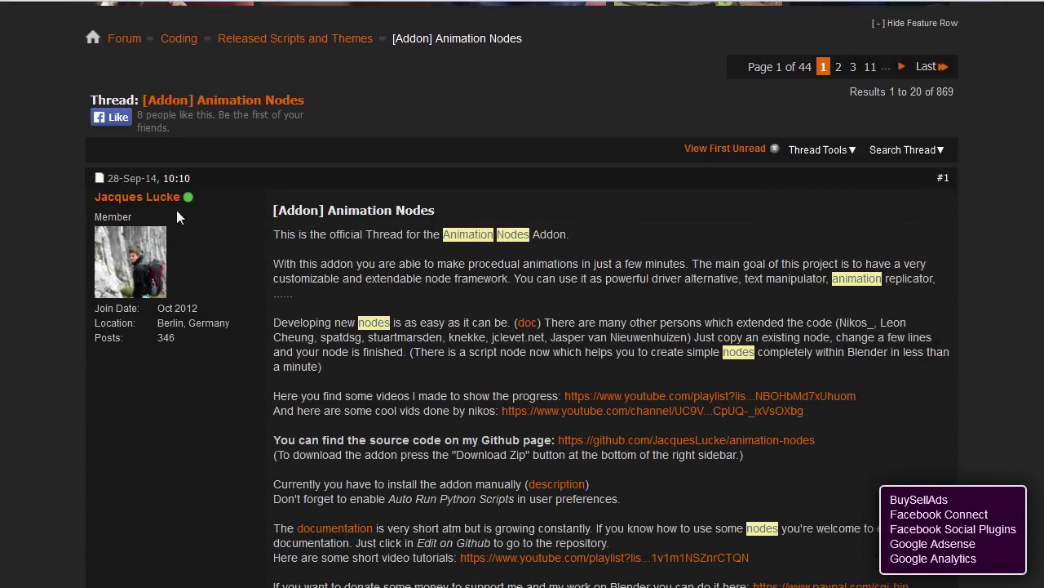
{"action": "scroll", "coordinate": [484, 251], "scroll_direction": "down", "scroll_amount": 1}
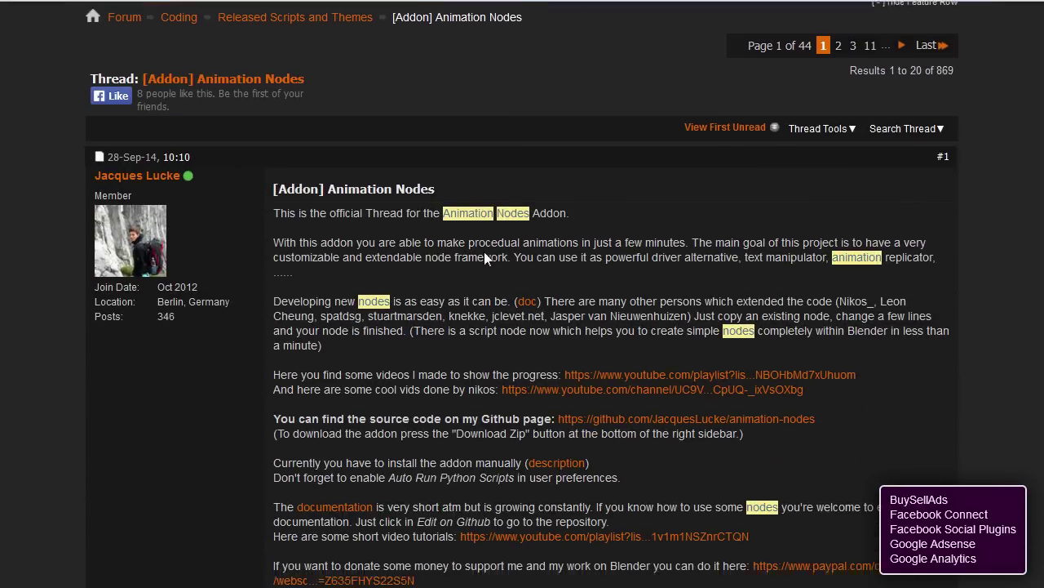
{"action": "scroll", "coordinate": [484, 253], "scroll_direction": "down", "scroll_amount": 4}
{"action": "scroll", "coordinate": [733, 247], "scroll_direction": "up", "scroll_amount": 1}
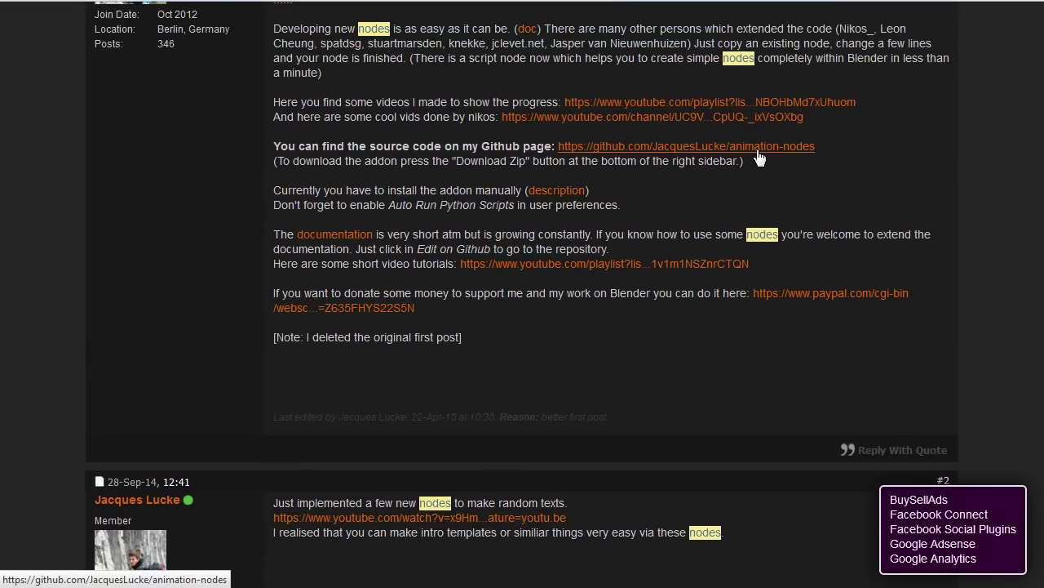
{"action": "left_click", "coordinate": [759, 157]}
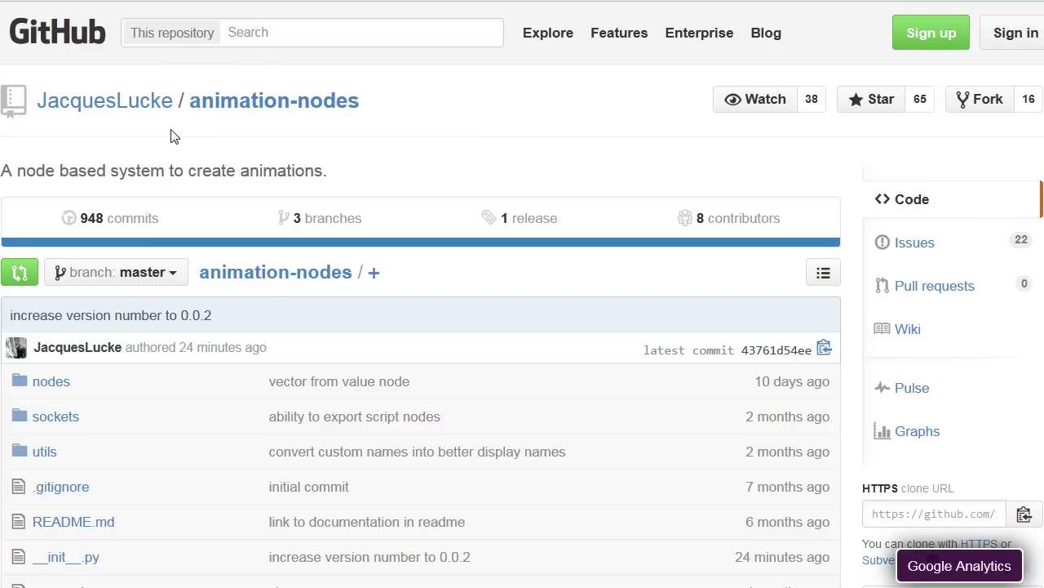
{"action": "scroll", "coordinate": [173, 145], "scroll_direction": "down", "scroll_amount": 5}
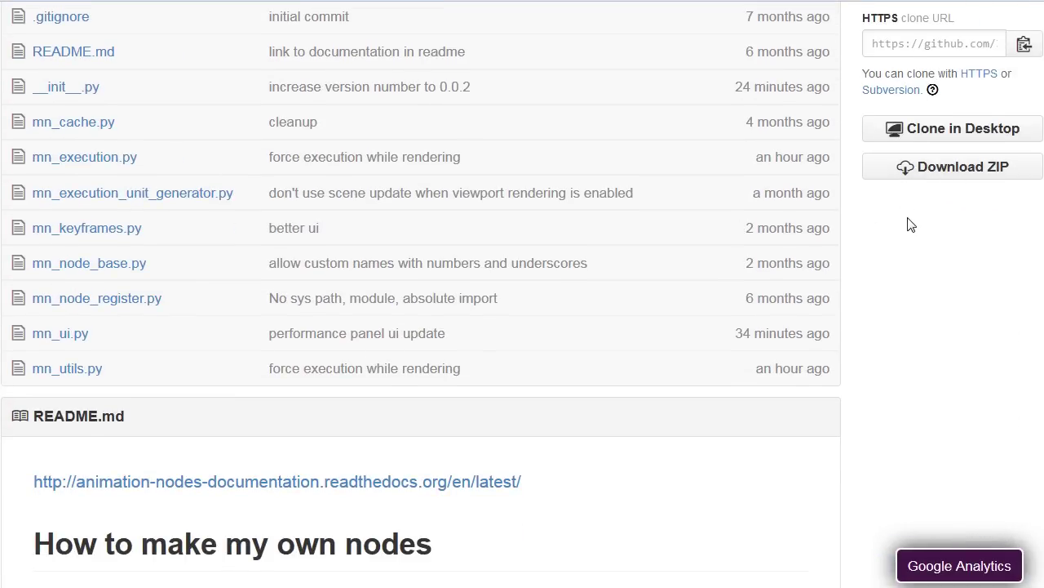
{"action": "scroll", "coordinate": [912, 225], "scroll_direction": "up", "scroll_amount": 3}
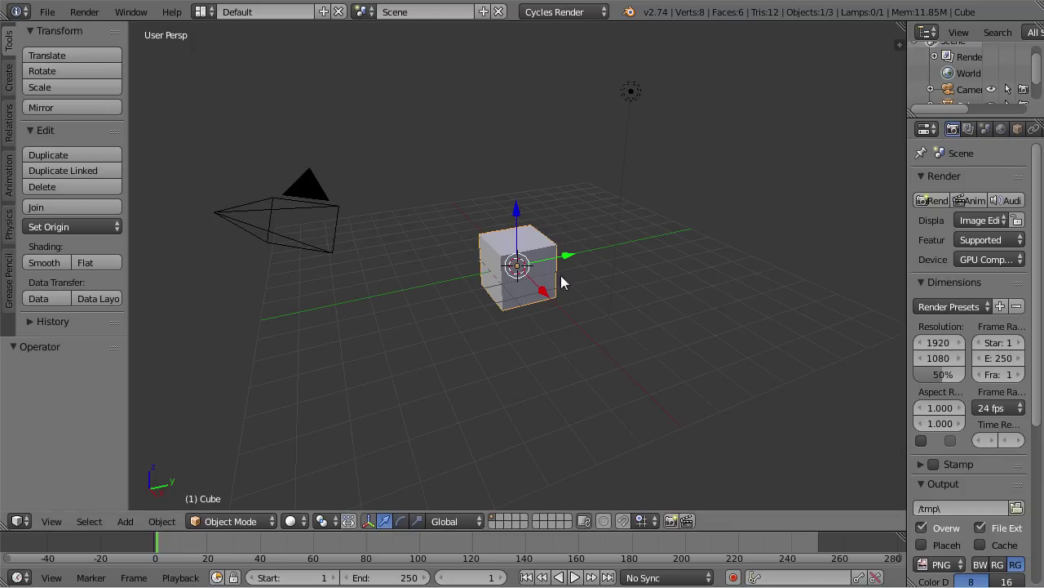
- Switch to Blender and open the User Preferences at the list of add-ons
{"action": "left_click", "coordinate": [47, 12]}
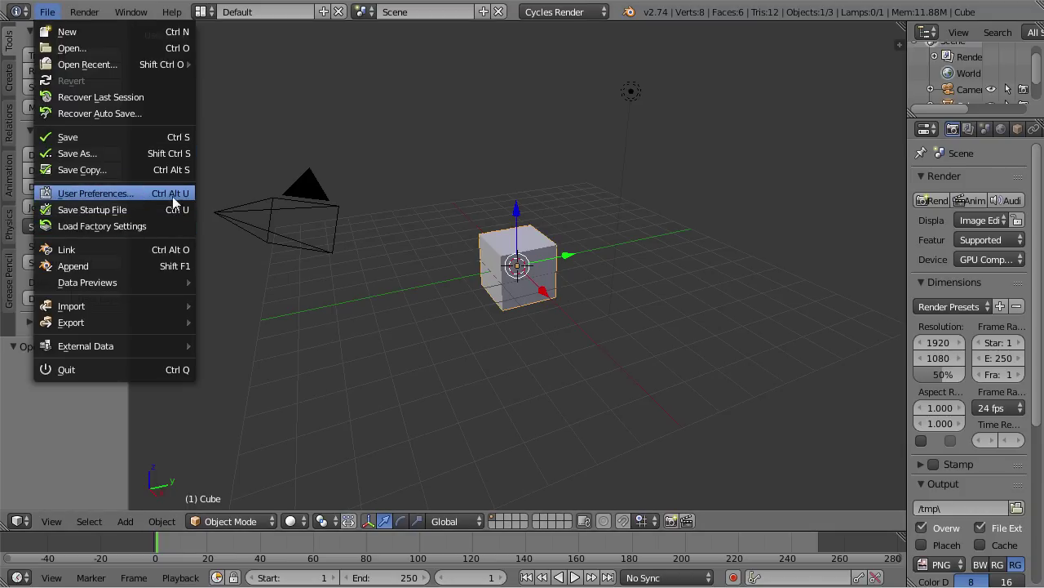
{"action": "left_click", "coordinate": [94, 193]}
{"action": "left_click_drag", "start_coordinate": [400, 27], "coordinate": [554, 55]}
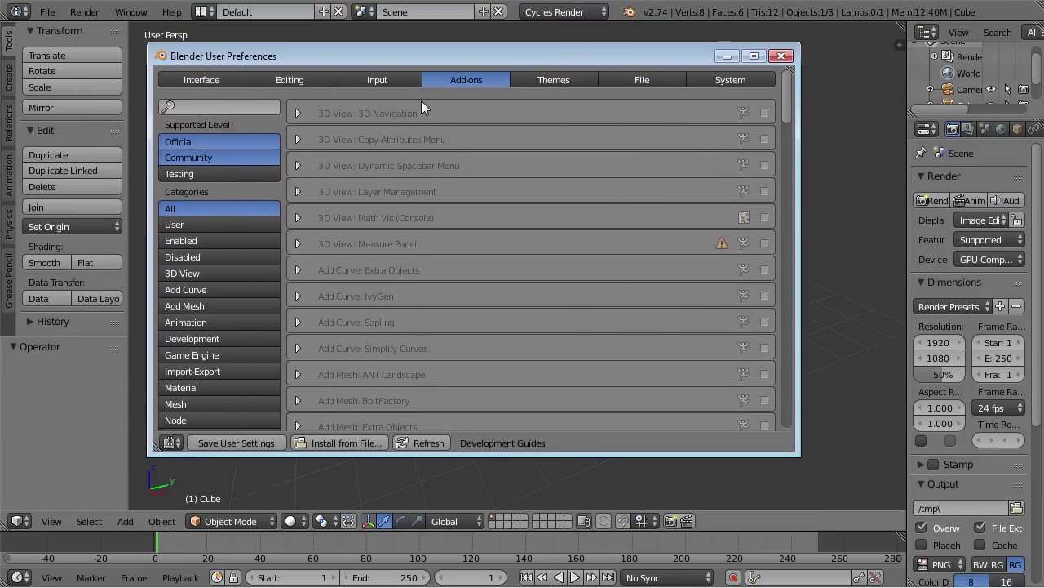
{"action": "left_click", "coordinate": [343, 443]}
{"action": "scroll", "coordinate": [488, 412], "scroll_direction": "down", "scroll_amount": 5}
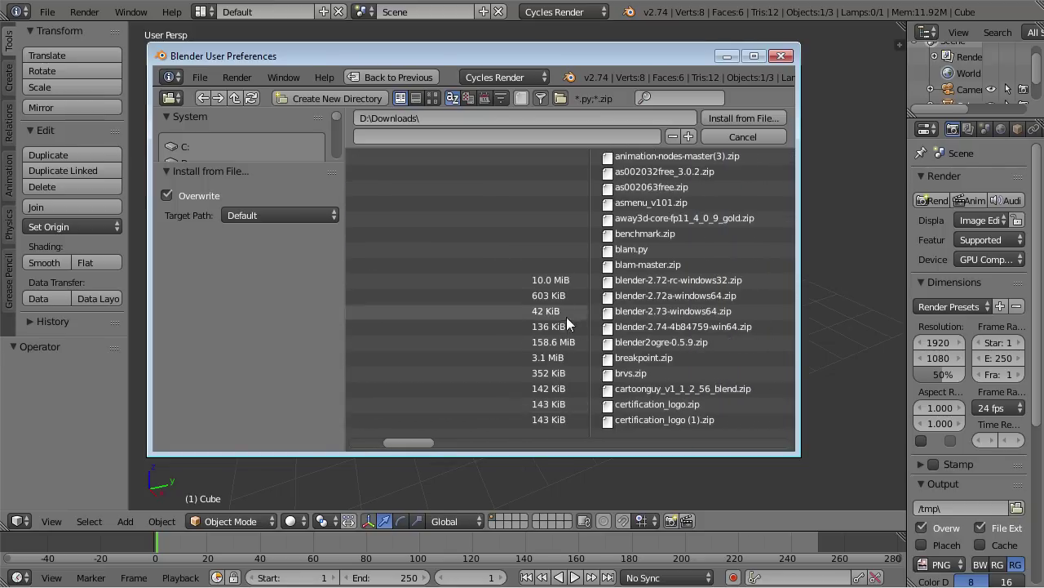
{"action": "left_click", "coordinate": [673, 155]}
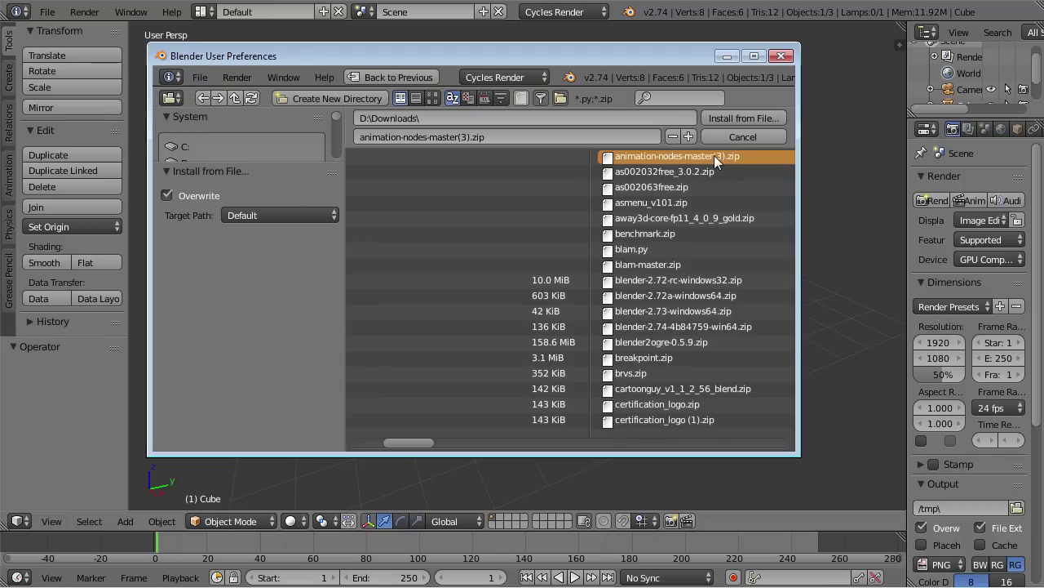
{"action": "left_click", "coordinate": [735, 142]}
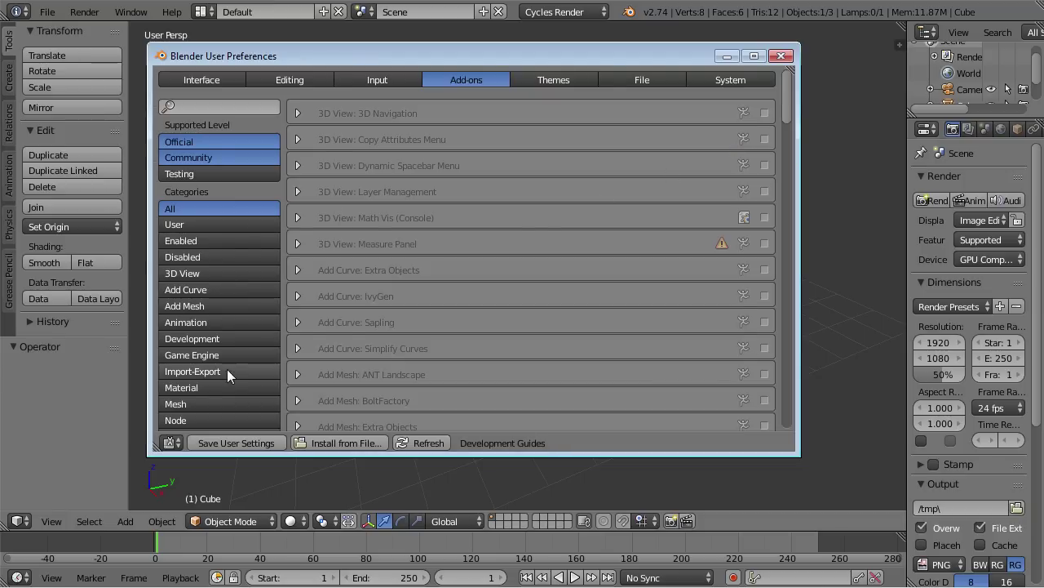
- Filter the add-ons to the Node category, disable Node Wrangler, enable Animation Nodes and close the preferences
{"action": "scroll", "coordinate": [227, 374], "scroll_direction": "down", "scroll_amount": 8}
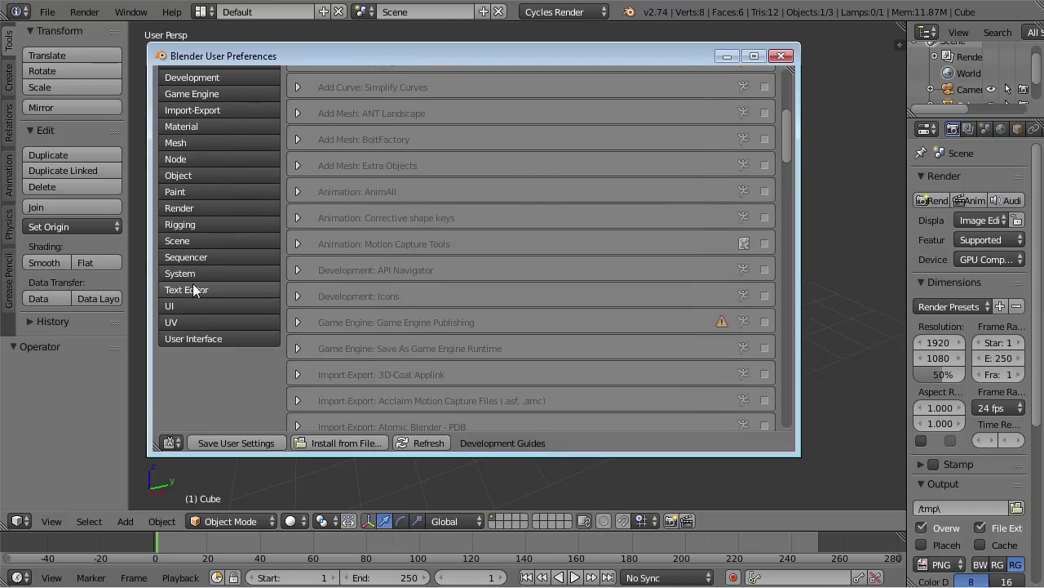
{"action": "scroll", "coordinate": [193, 286], "scroll_direction": "up", "scroll_amount": 2}
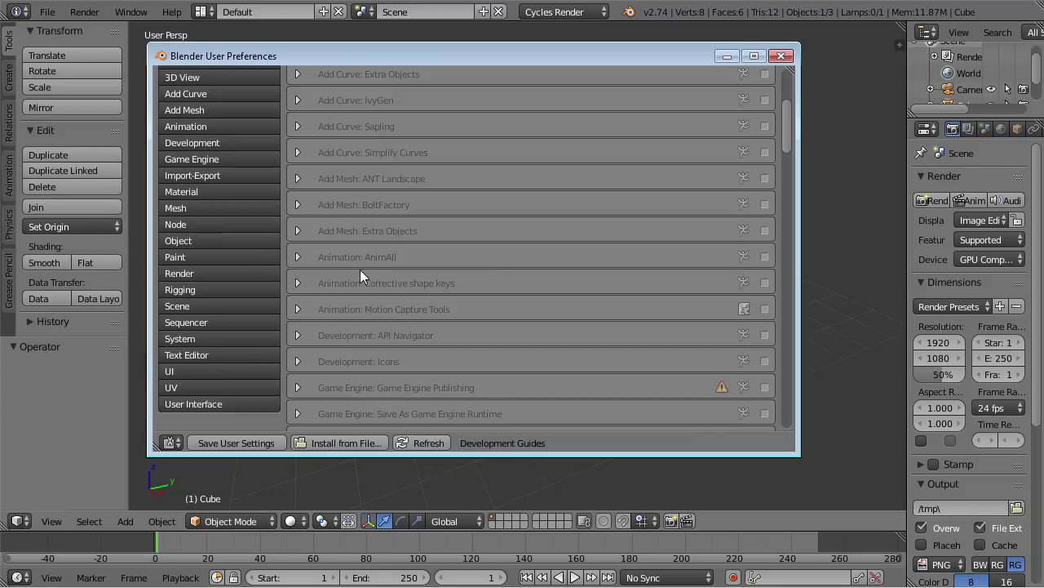
{"action": "left_click", "coordinate": [192, 223]}
{"action": "scroll", "coordinate": [355, 247], "scroll_direction": "up", "scroll_amount": 1}
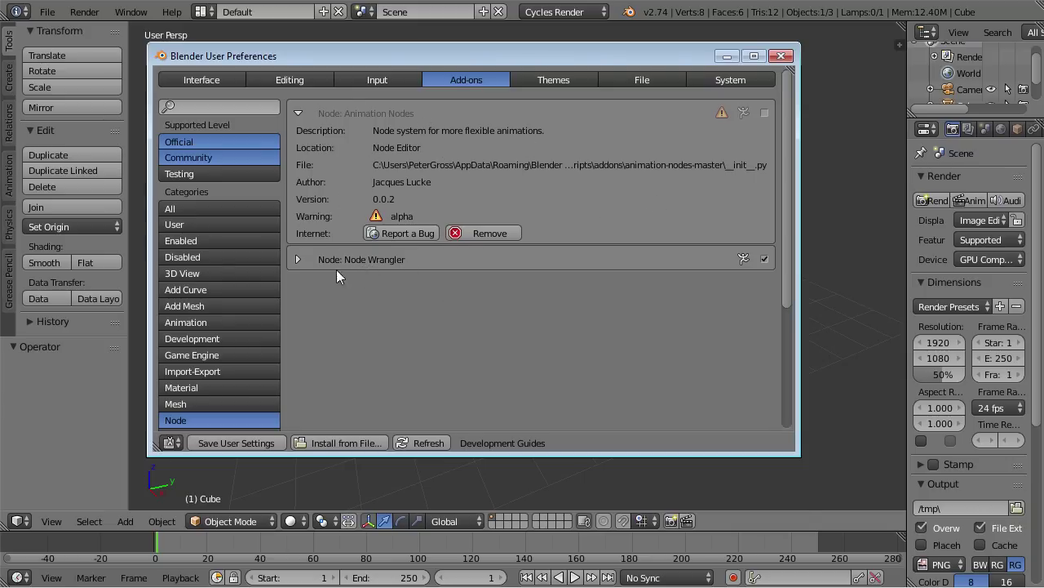
{"action": "left_click", "coordinate": [764, 258]}
{"action": "left_click", "coordinate": [765, 113]}
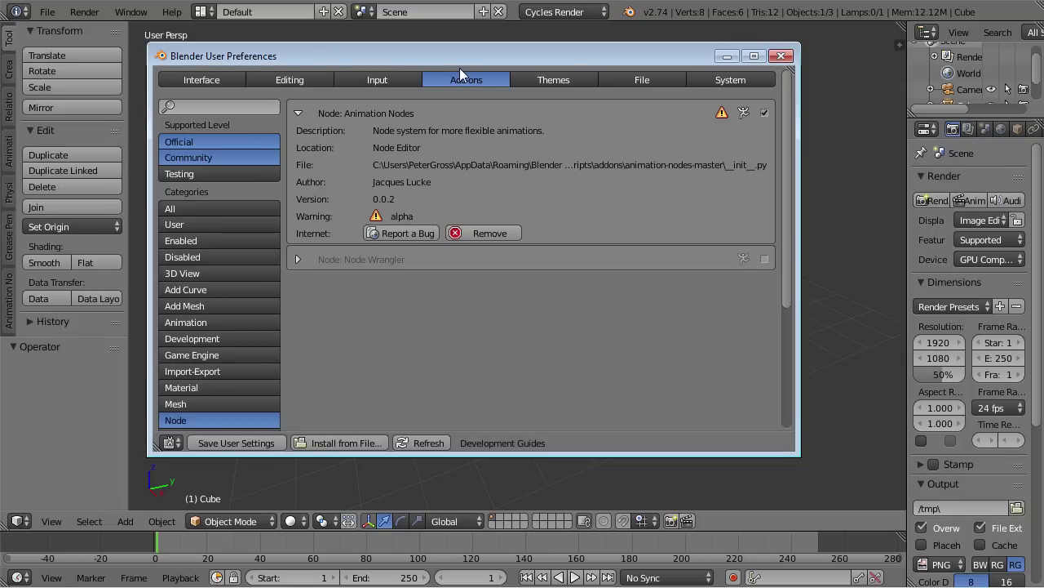
{"action": "left_click_drag", "start_coordinate": [460, 60], "coordinate": [483, 62]}
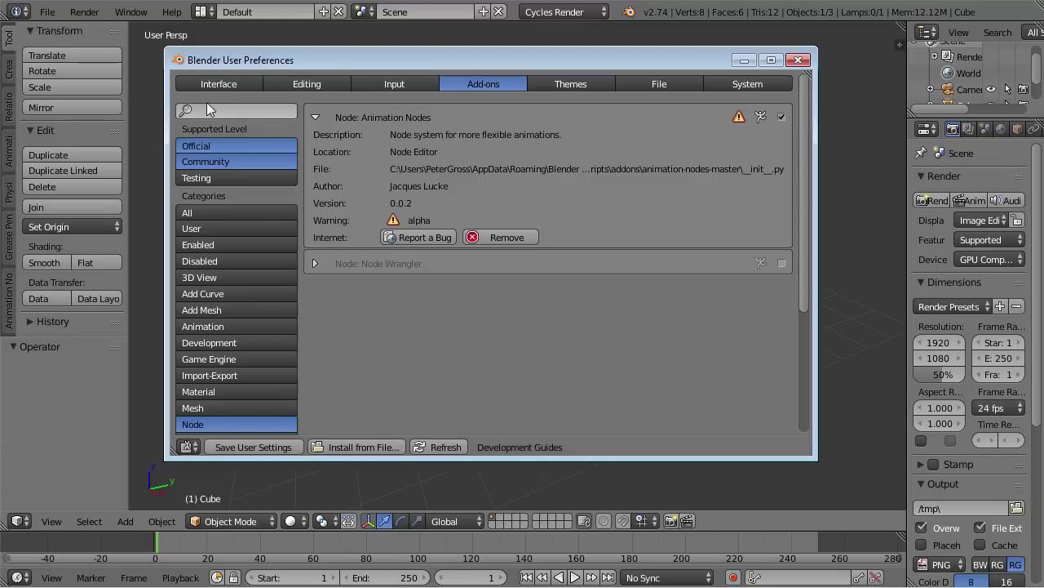
{"action": "left_click", "coordinate": [797, 61]}
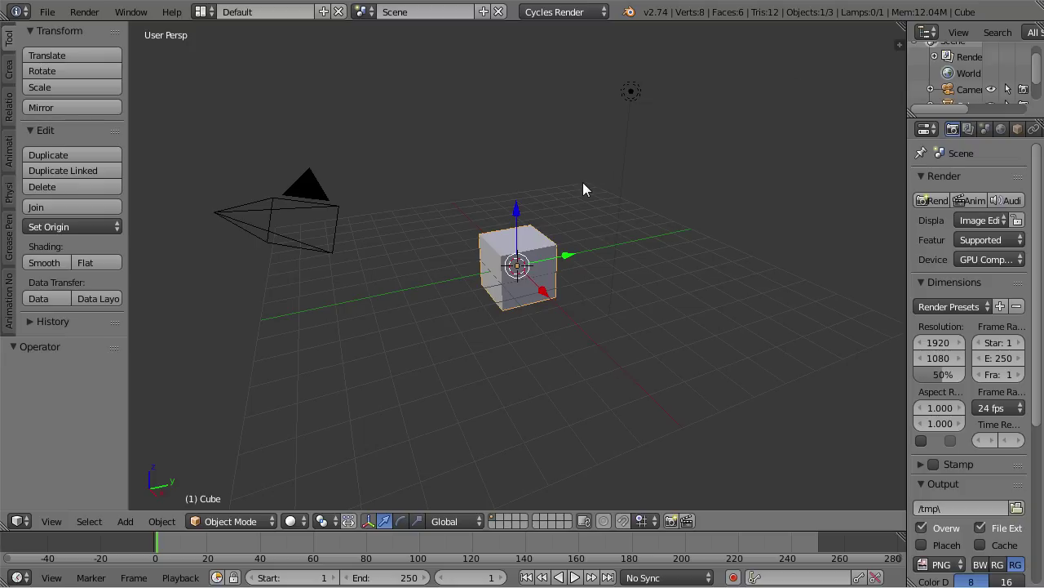
- Switch to the Compositing screen layout and create a new animation node tree in its node editor
{"action": "key", "text": "ctrl+Left"}
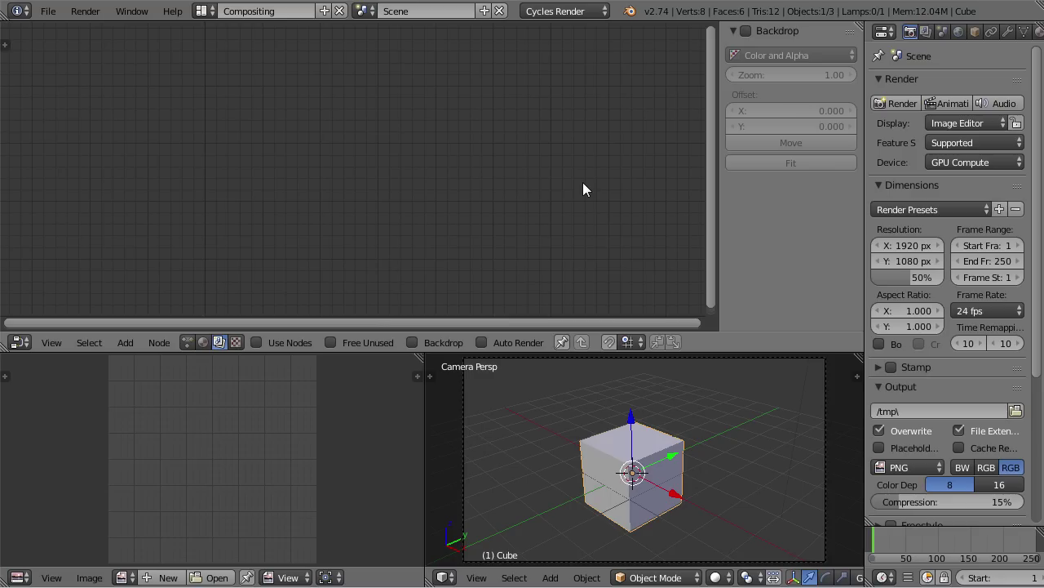
{"action": "left_click", "coordinate": [202, 11]}
{"action": "left_click", "coordinate": [187, 342]}
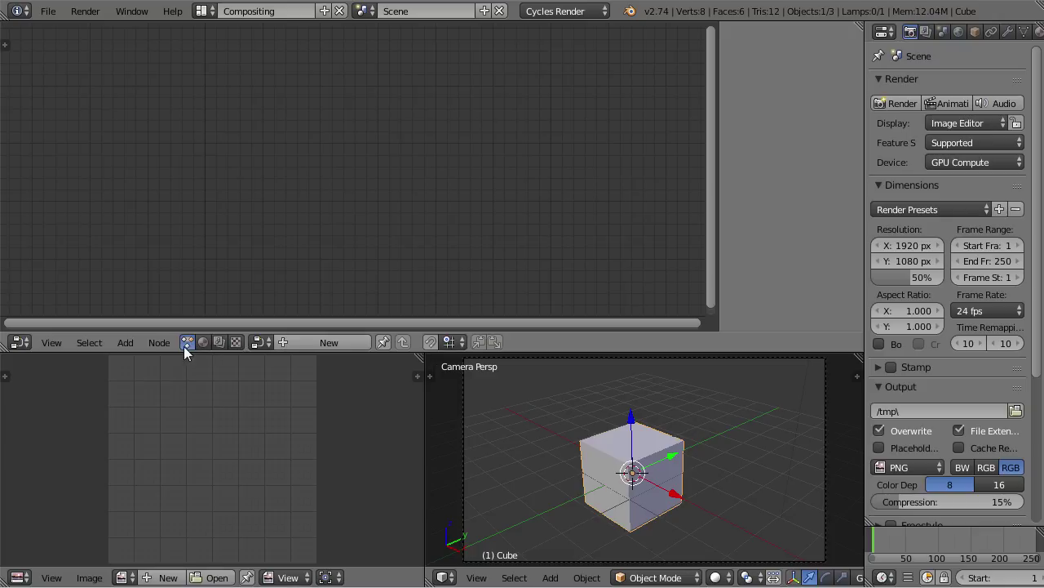
{"action": "left_click", "coordinate": [333, 343]}
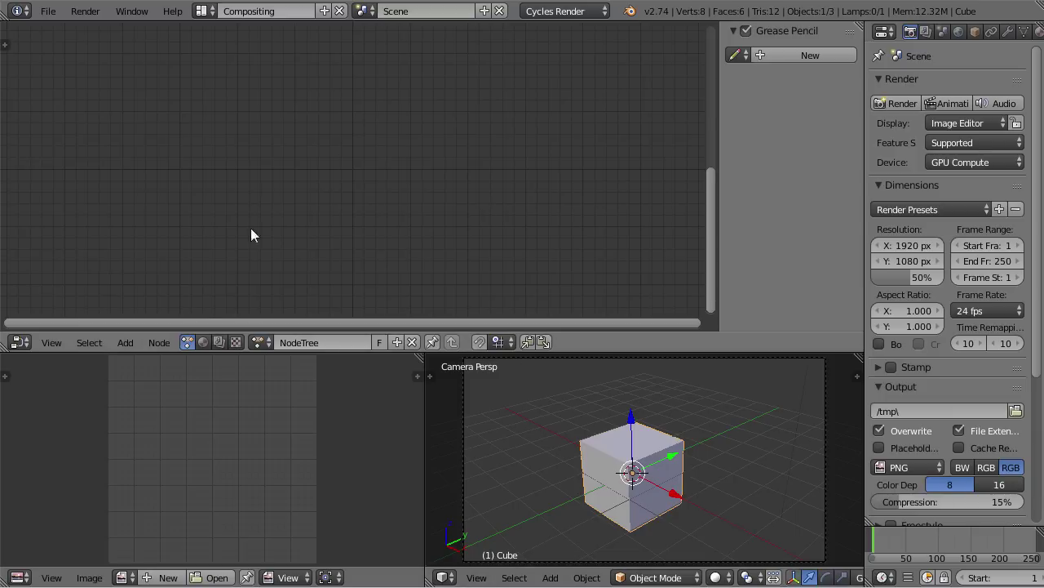
- Switch the node editor to compositing nodes and back to animation nodes, and reselect the existing NodeTree
{"action": "left_click", "coordinate": [218, 342]}
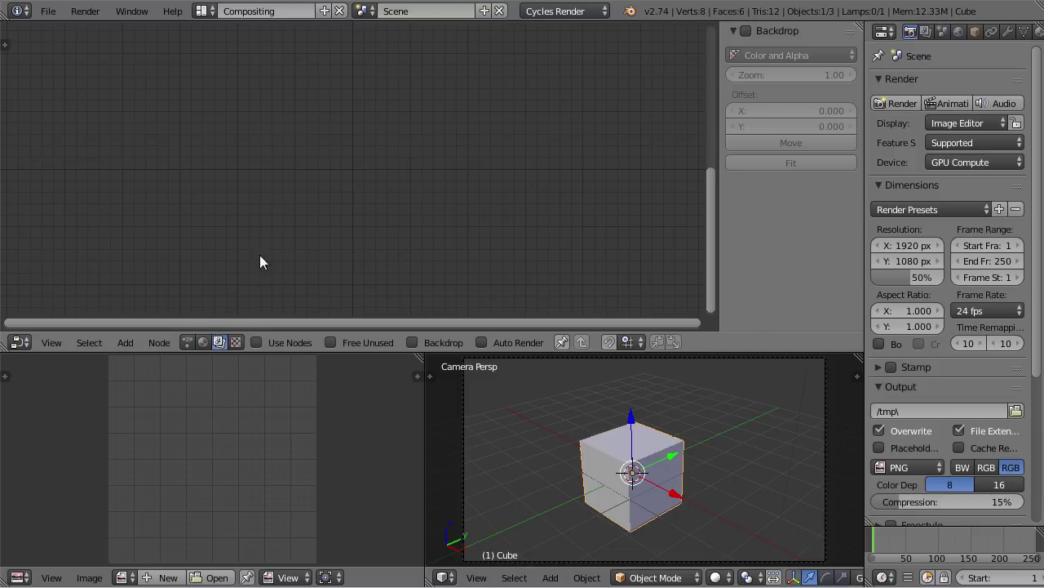
{"action": "left_click", "coordinate": [187, 342]}
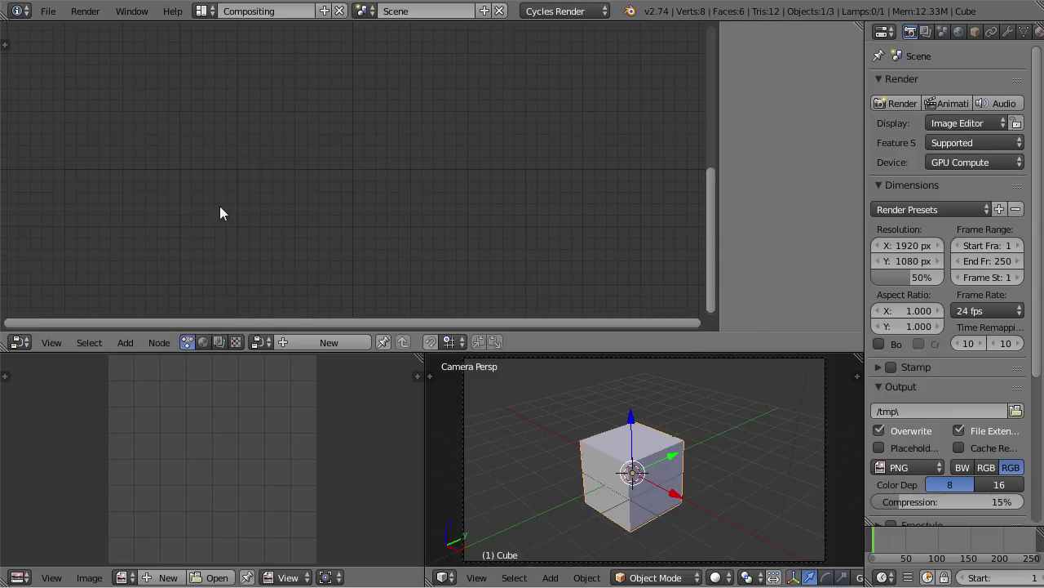
{"action": "left_click", "coordinate": [223, 343]}
{"action": "left_click", "coordinate": [229, 343]}
{"action": "left_click", "coordinate": [186, 343]}
{"action": "left_click", "coordinate": [261, 343]}
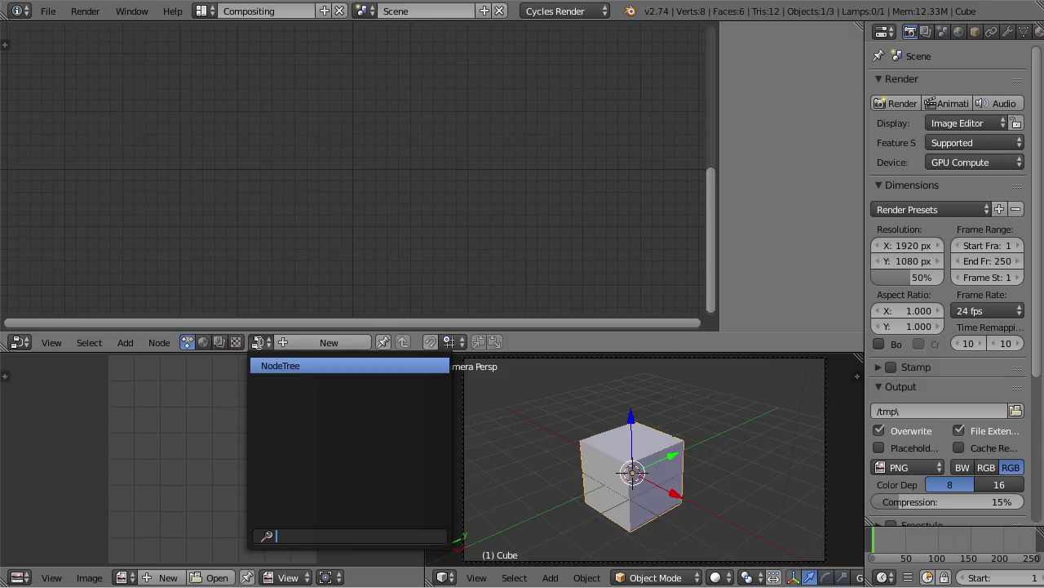
{"action": "left_click", "coordinate": [279, 366]}
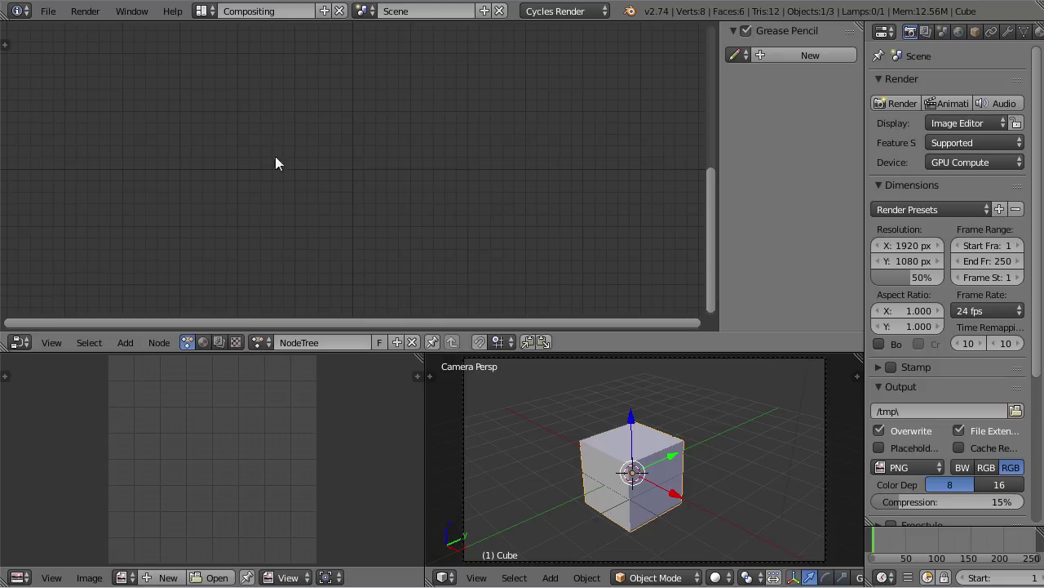
- Show the node editor's tool shelf and maximize the editor to fill the window
{"action": "key", "text": "t"}
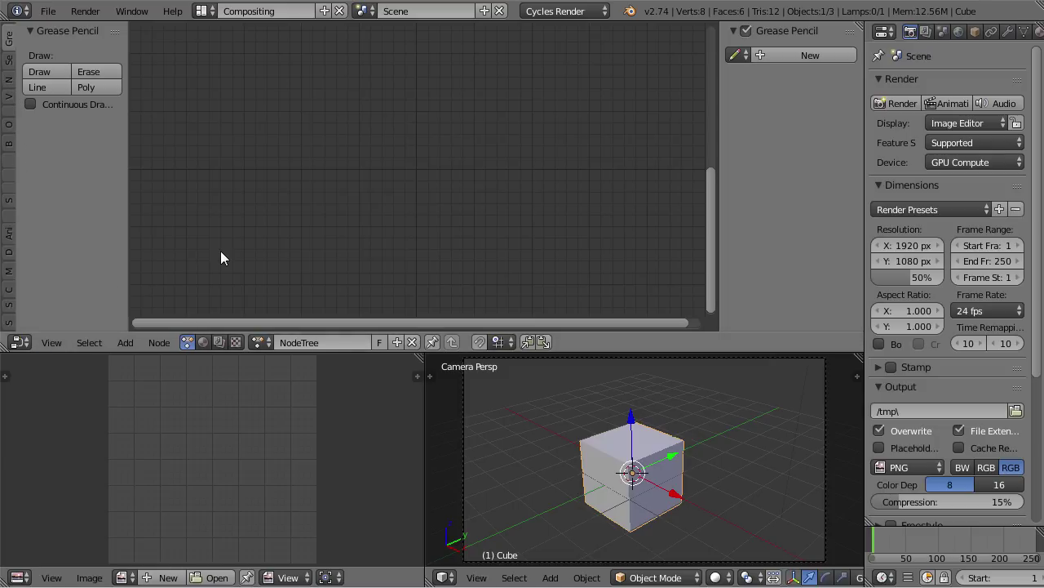
{"action": "key", "text": "shift+space"}
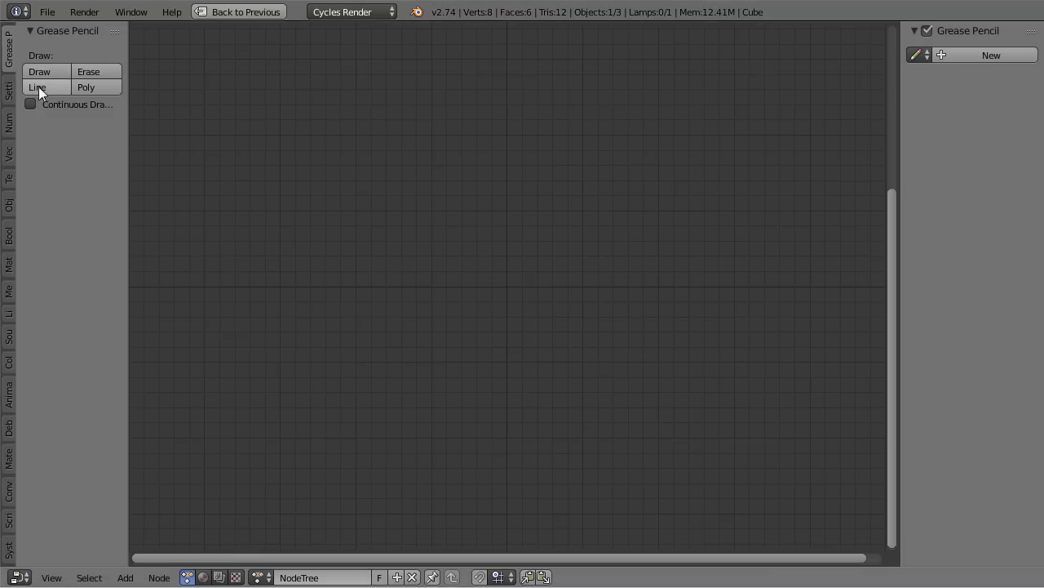
- Look through the available node categories in the tool shelf and the add-node list, including Number, Vector and Text
{"action": "left_click", "coordinate": [9, 178]}
{"action": "left_click", "coordinate": [9, 49]}
{"action": "key", "text": "shift+a"}
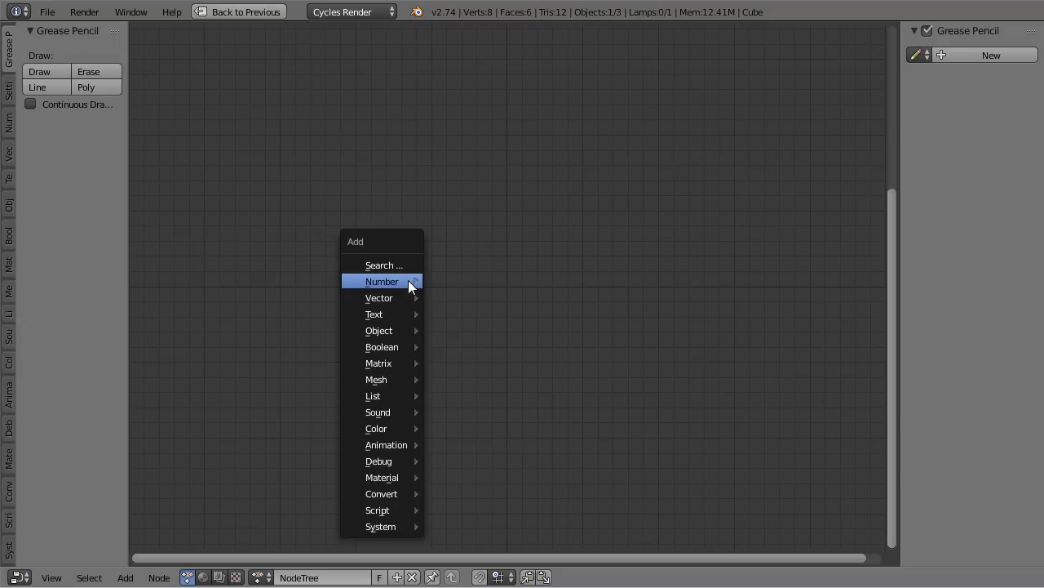
{"action": "mouse_move", "coordinate": [411, 284]}
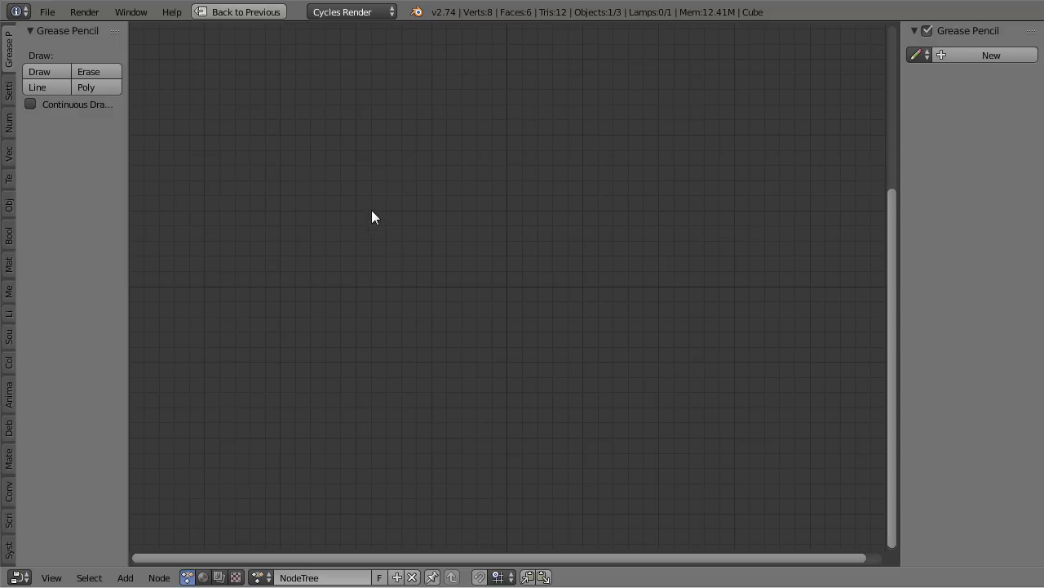
{"action": "key", "text": "shift+a"}
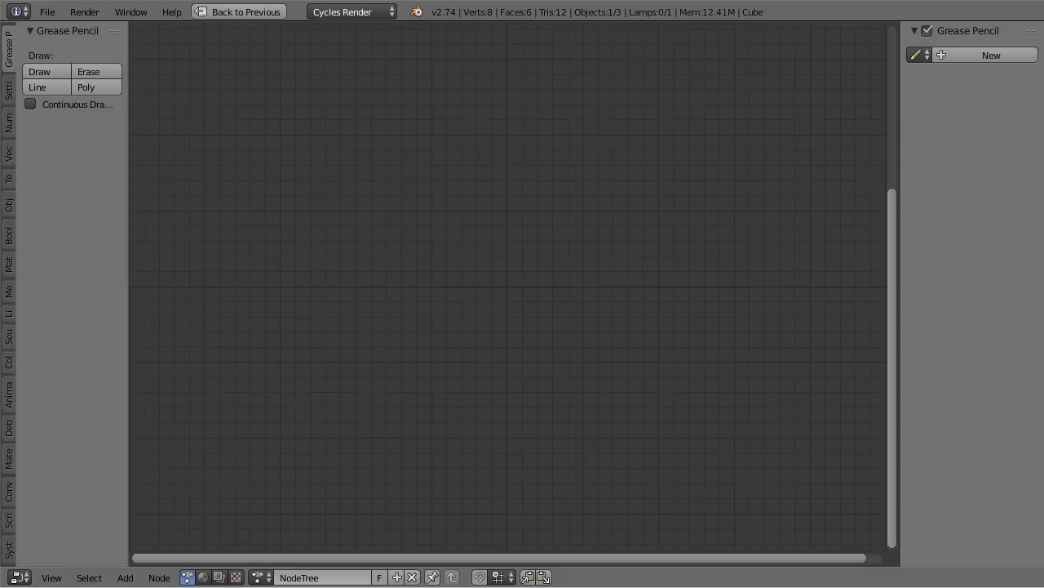
{"action": "left_click", "coordinate": [9, 92]}
{"action": "left_click", "coordinate": [8, 127]}
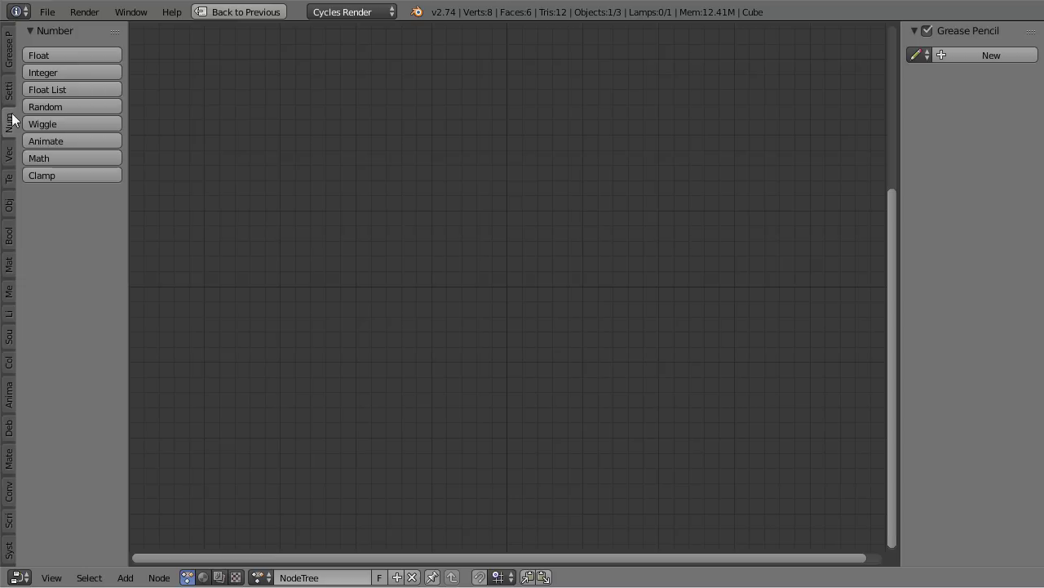
{"action": "left_click", "coordinate": [9, 153]}
{"action": "left_click", "coordinate": [9, 180]}
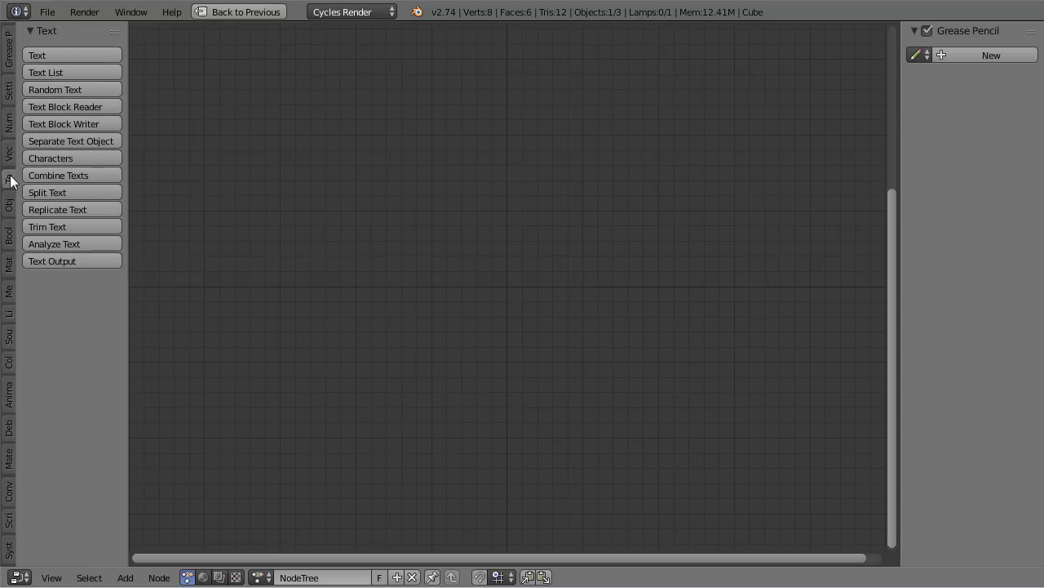
{"action": "key", "text": "shift+a"}
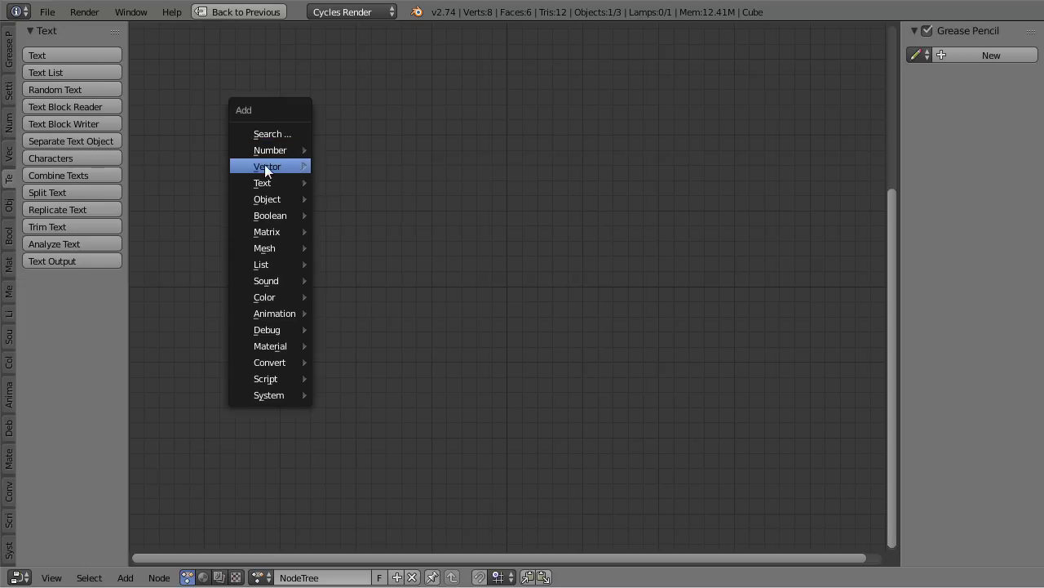
{"action": "mouse_move", "coordinate": [264, 182]}
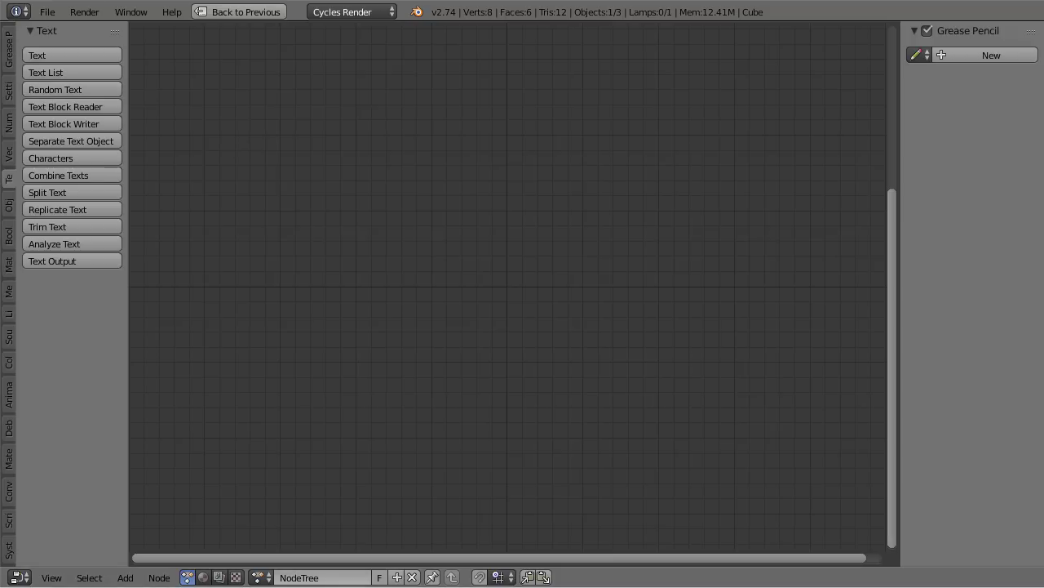
- Show the node tree's Performance and Developer settings and restore the node editor to its normal size in the layout
{"action": "left_click", "coordinate": [9, 91]}
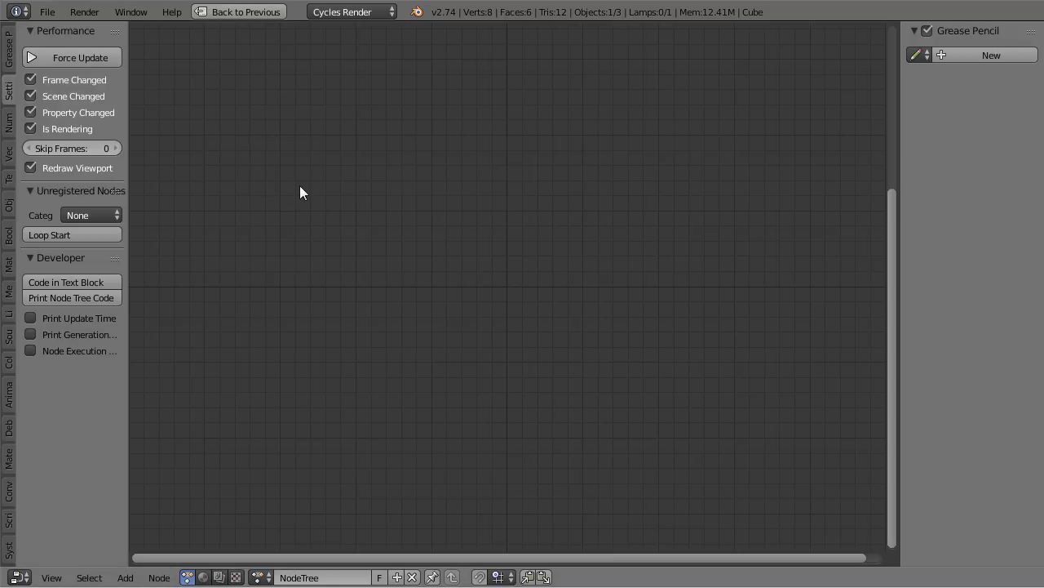
{"action": "key", "text": "ctrl+Up"}
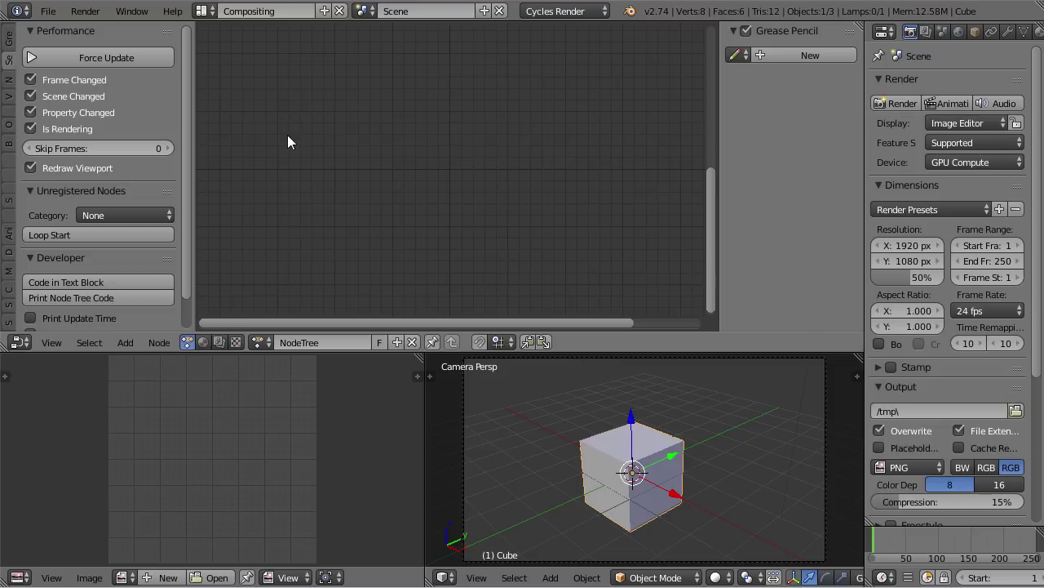
{"action": "scroll", "coordinate": [472, 183], "scroll_direction": "down", "scroll_amount": 1}
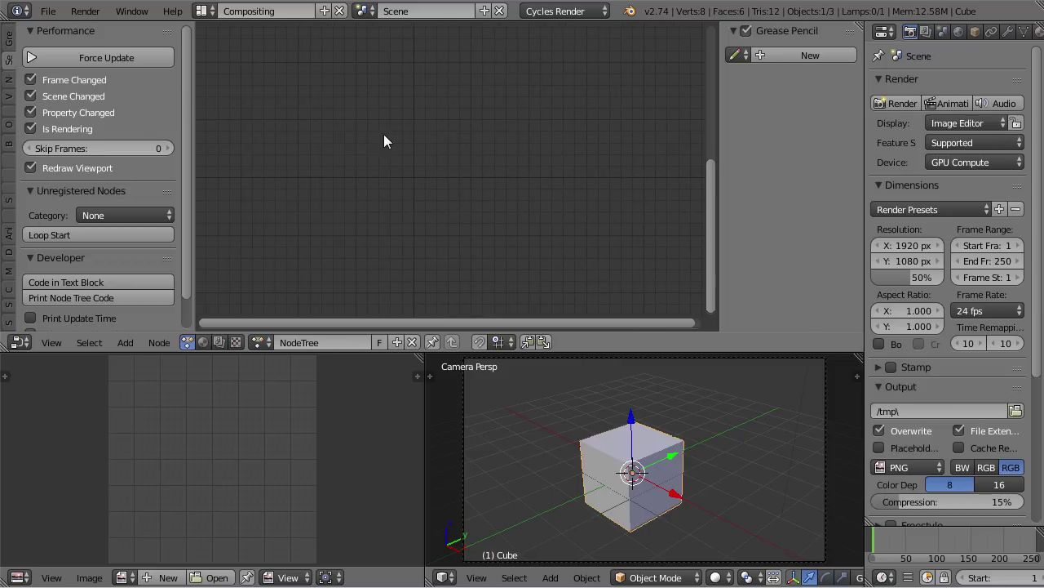
- Add a Transforms Output node from the Object category and place it near the upper middle of the node tree
{"action": "key", "text": "shift+a"}
{"action": "mouse_move", "coordinate": [401, 149]}
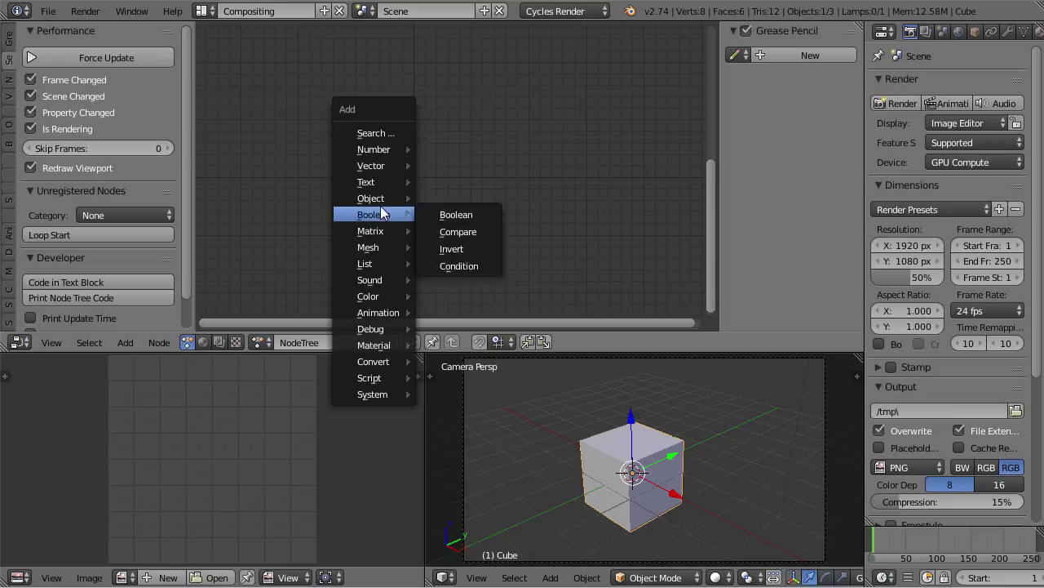
{"action": "mouse_move", "coordinate": [380, 202]}
{"action": "left_click", "coordinate": [486, 404]}
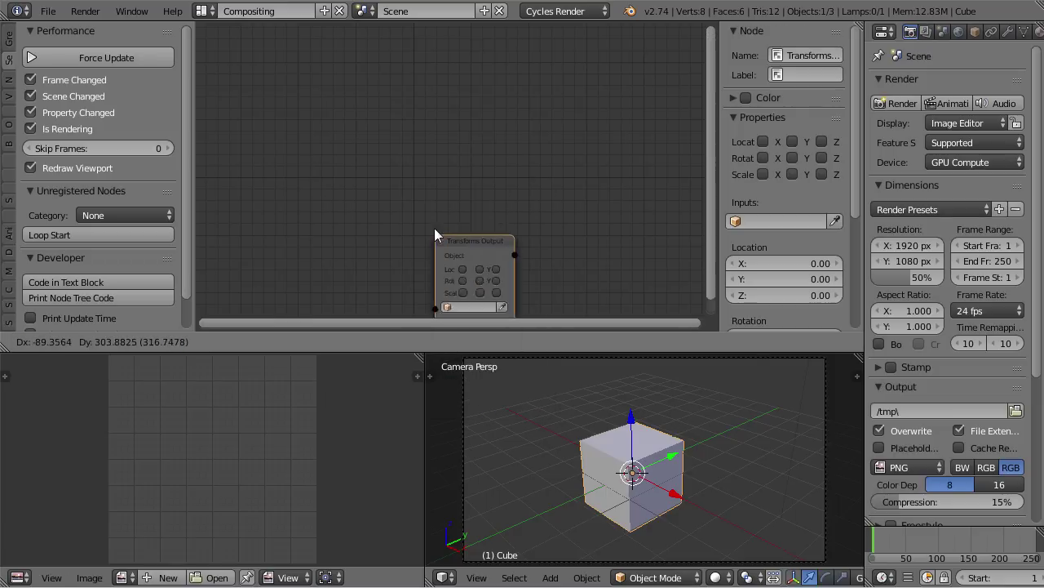
{"action": "left_click", "coordinate": [382, 79]}
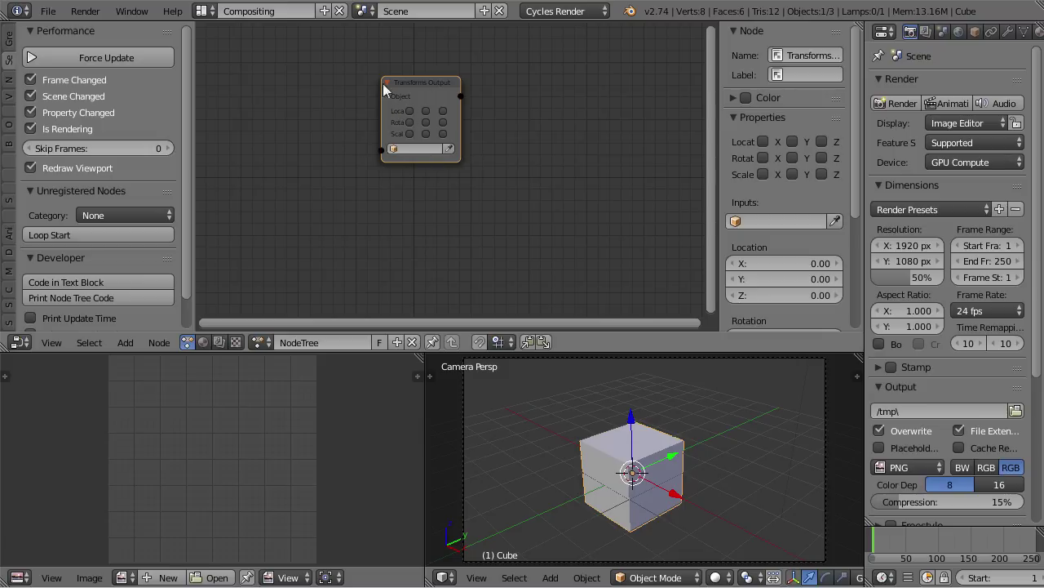
- Assign the Cube to the Transforms Output node and enable its X, Y and Z location channels
{"action": "left_click", "coordinate": [447, 148]}
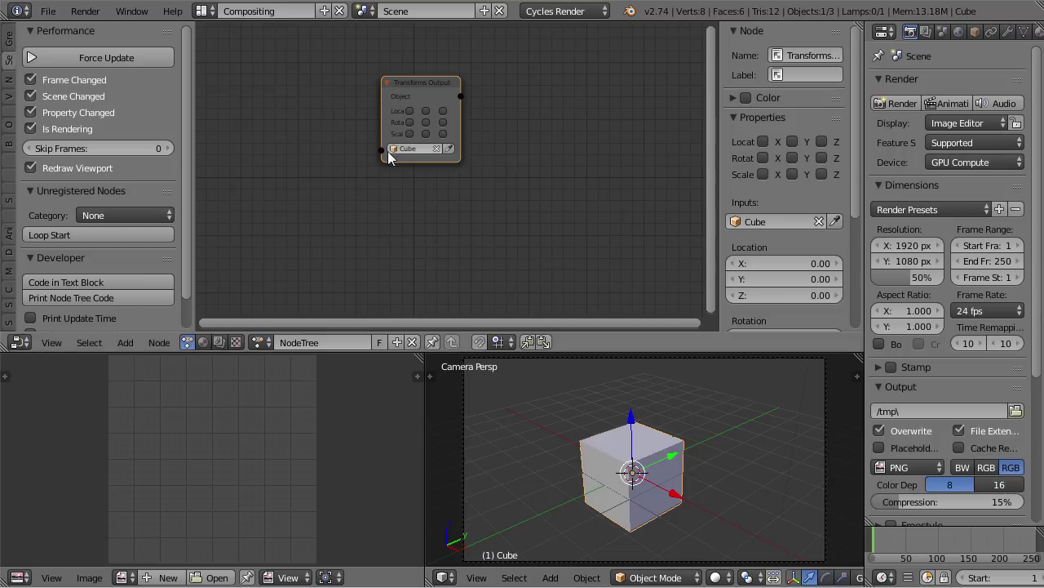
{"action": "left_click", "coordinate": [410, 111]}
{"action": "left_click", "coordinate": [426, 111]}
{"action": "left_click", "coordinate": [443, 111]}
- Add a Time Info node from the Animation category and place it before the Transforms Output node
{"action": "middle_click_drag", "start_coordinate": [490, 208], "coordinate": [561, 180]}
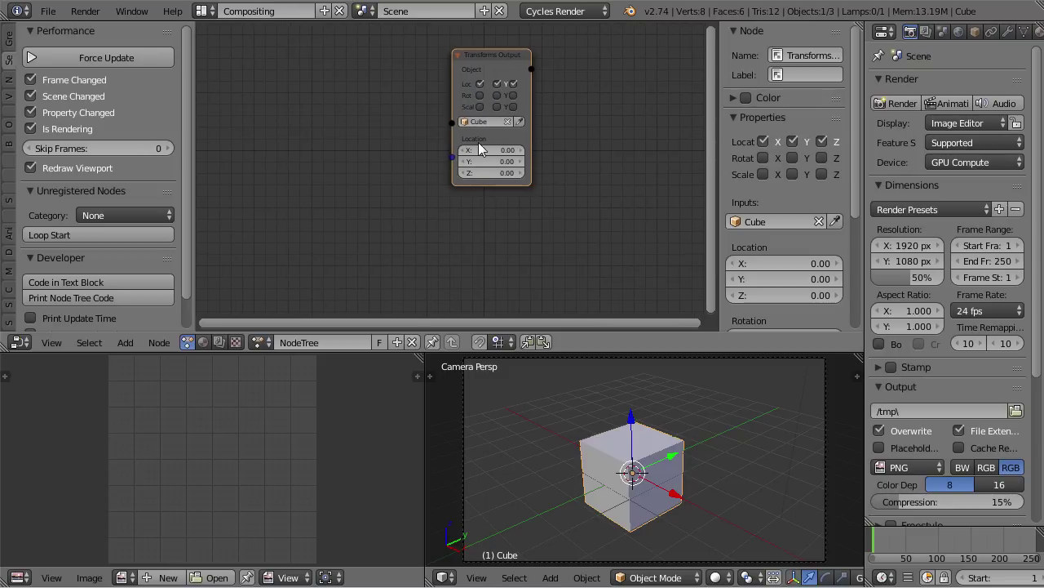
{"action": "scroll", "coordinate": [478, 142], "scroll_direction": "up", "scroll_amount": 3}
{"action": "scroll", "coordinate": [408, 168], "scroll_direction": "down", "scroll_amount": 2}
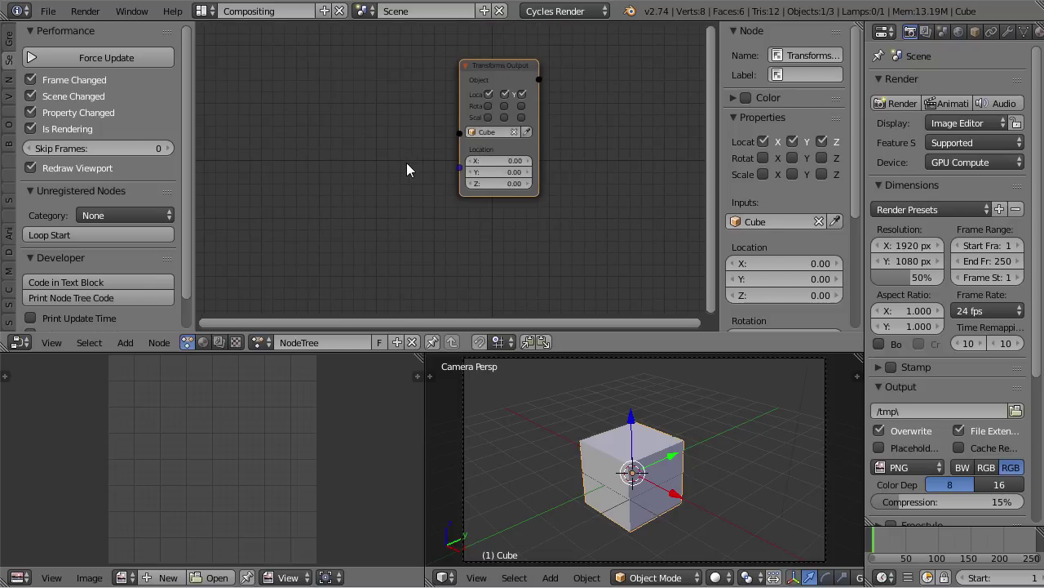
{"action": "scroll", "coordinate": [386, 152], "scroll_direction": "down", "scroll_amount": 1}
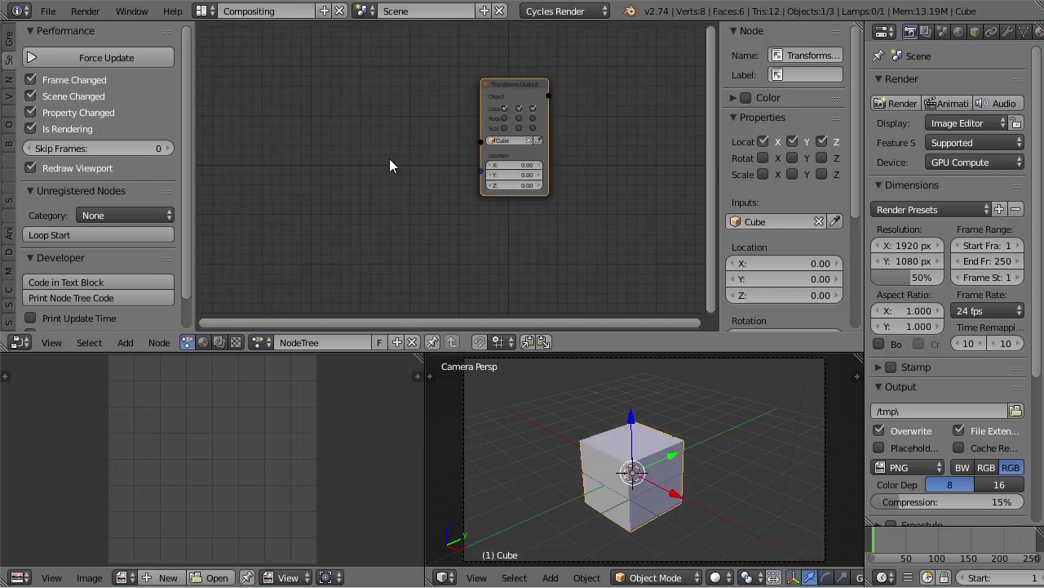
{"action": "key", "text": "shift+a"}
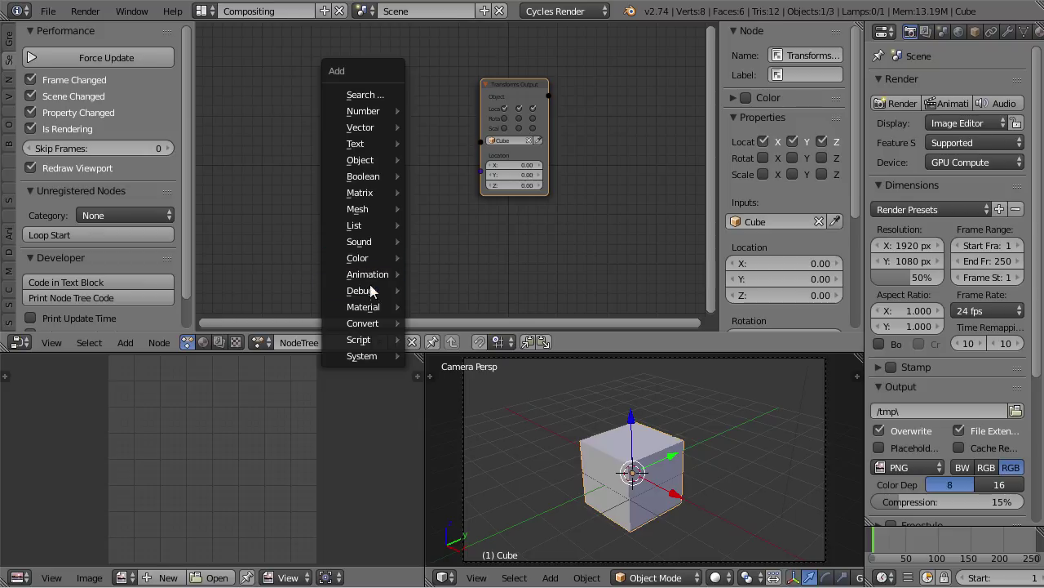
{"action": "mouse_move", "coordinate": [380, 272]}
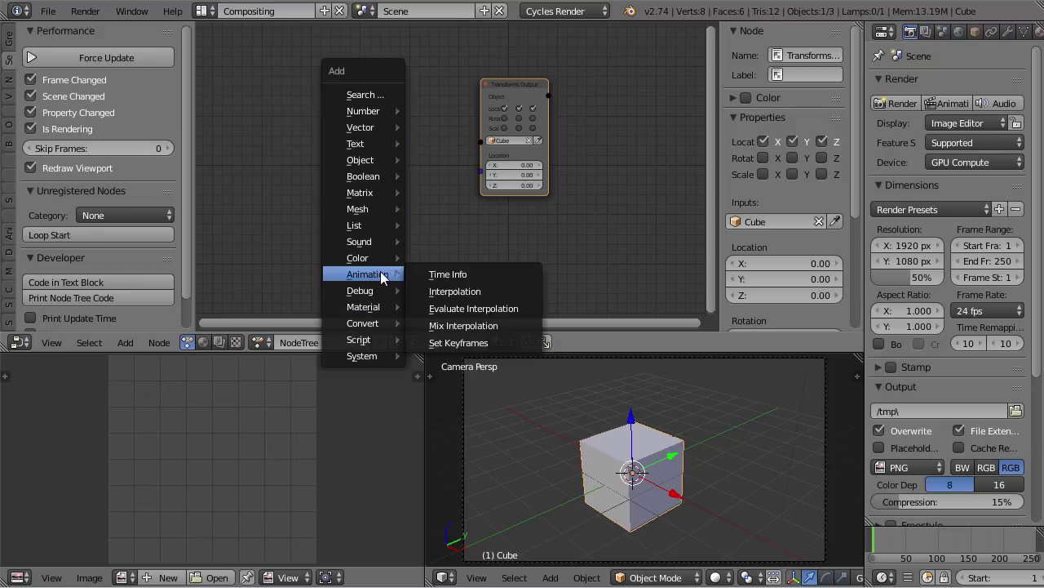
{"action": "left_click", "coordinate": [447, 274]}
{"action": "left_click", "coordinate": [327, 157]}
- Link the Time Info node's Frame output to the Location input of the Transforms Output node
{"action": "scroll", "coordinate": [403, 231], "scroll_direction": "up", "scroll_amount": 3}
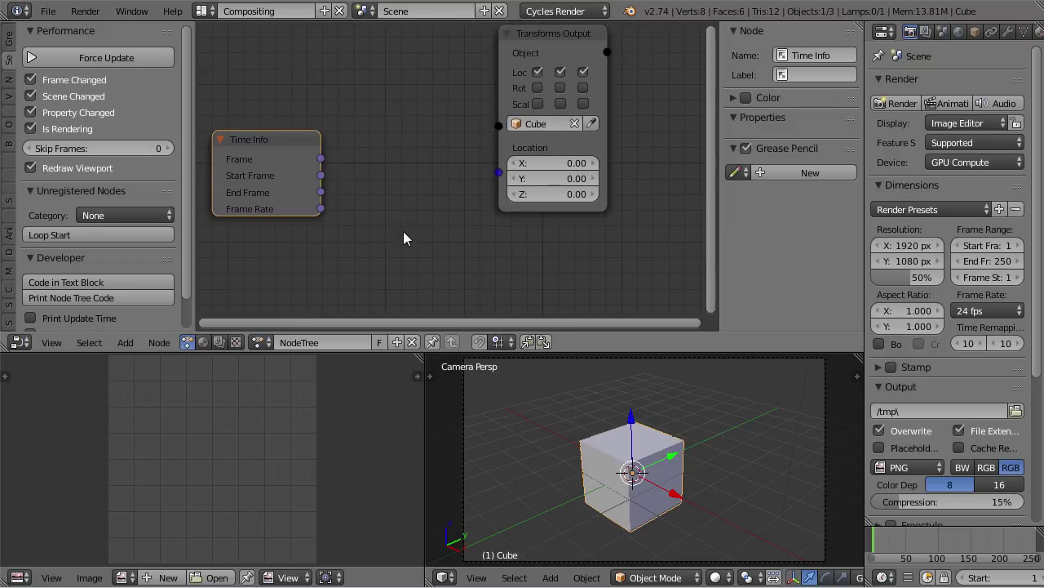
{"action": "left_click_drag", "start_coordinate": [322, 159], "coordinate": [507, 178]}
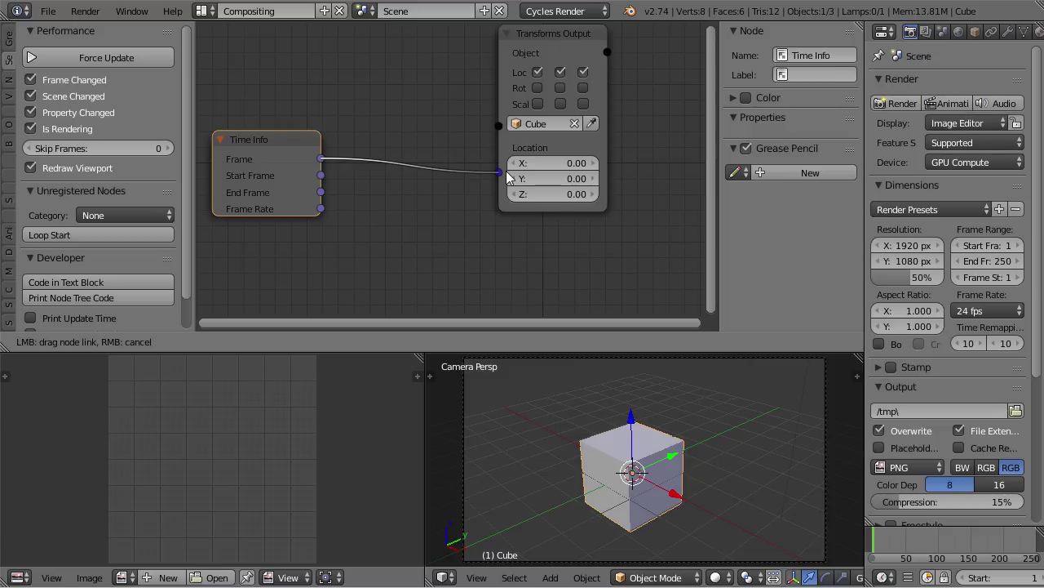
{"action": "left_click_drag", "start_coordinate": [507, 177], "coordinate": [510, 178]}
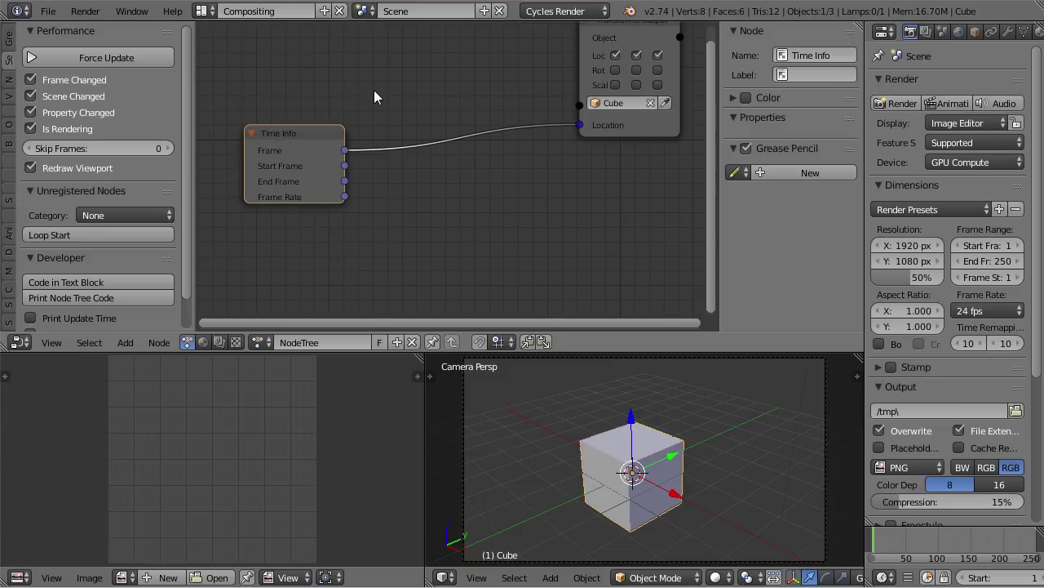
- Insert a Combine Vector node into the link between Time Info and Transforms Output so Frame feeds its X input
{"action": "key", "text": "shift+a"}
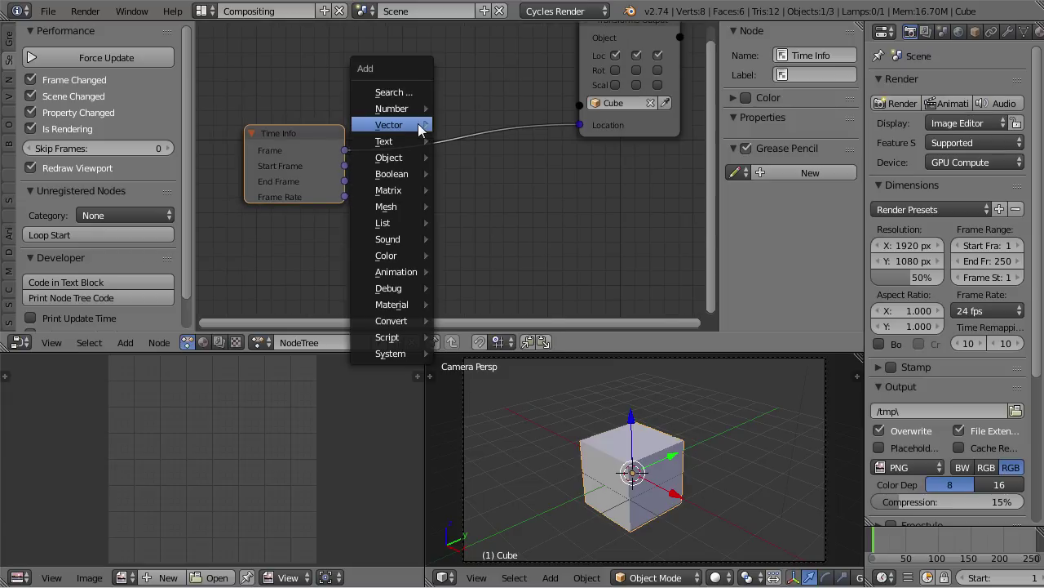
{"action": "mouse_move", "coordinate": [399, 125]}
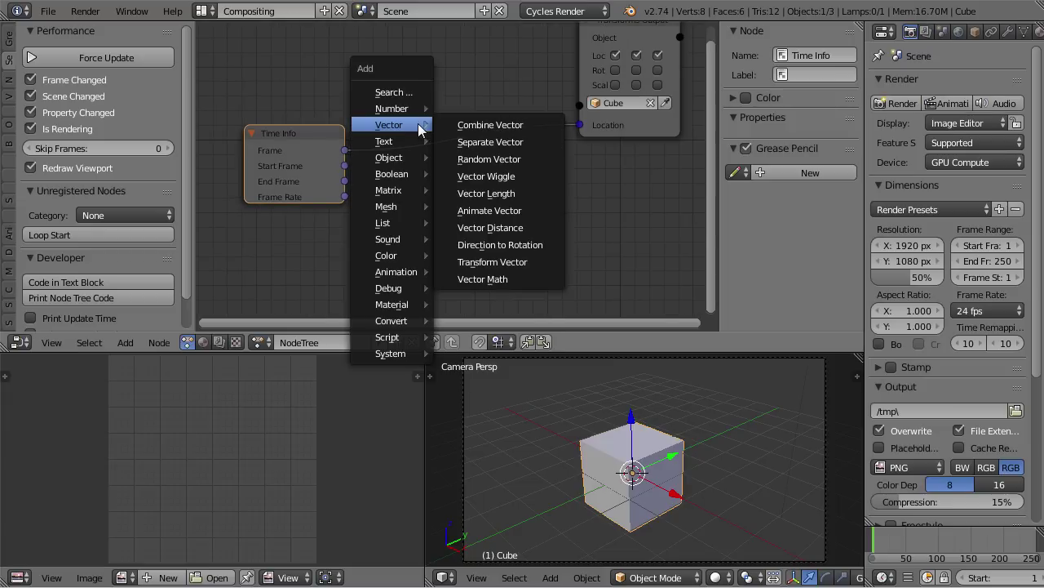
{"action": "left_click", "coordinate": [500, 125]}
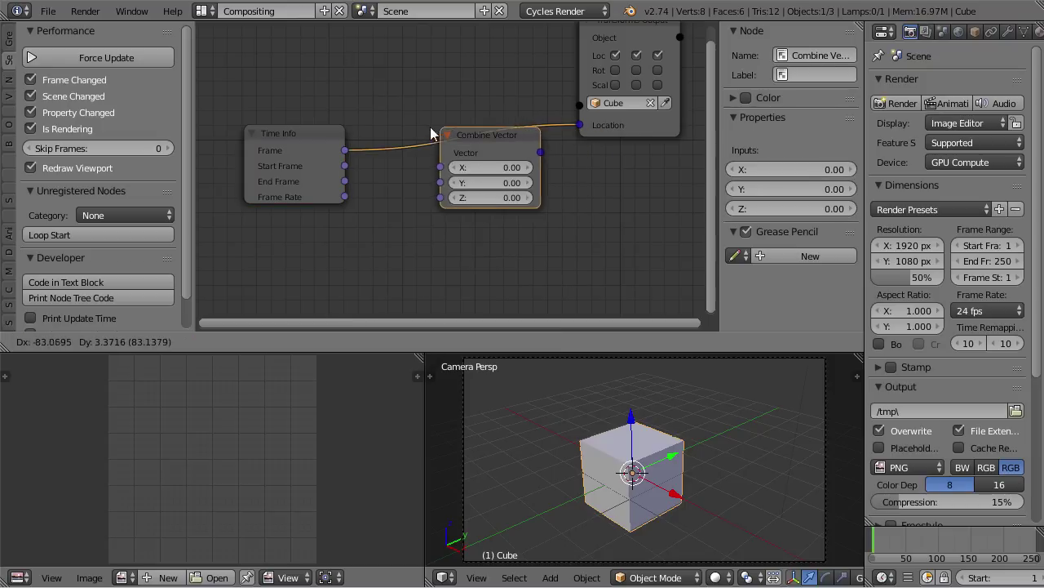
{"action": "left_click", "coordinate": [418, 184]}
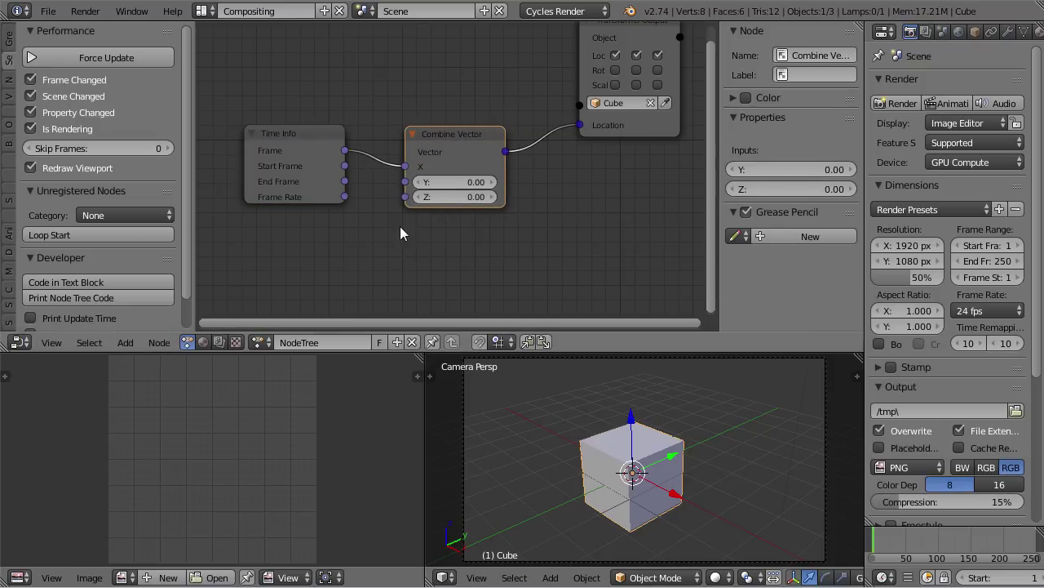
{"action": "left_click_drag", "start_coordinate": [453, 146], "coordinate": [461, 126]}
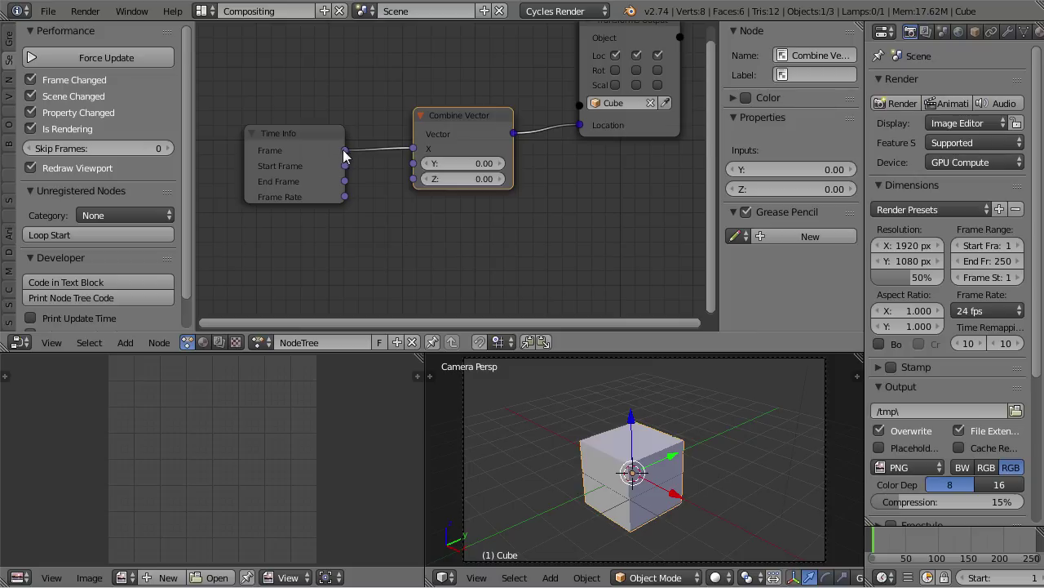
- Play the animation briefly in the 3D view to check the cube's motion, stop it and return to the first frame
{"action": "scroll", "coordinate": [613, 461], "scroll_direction": "down", "scroll_amount": 2}
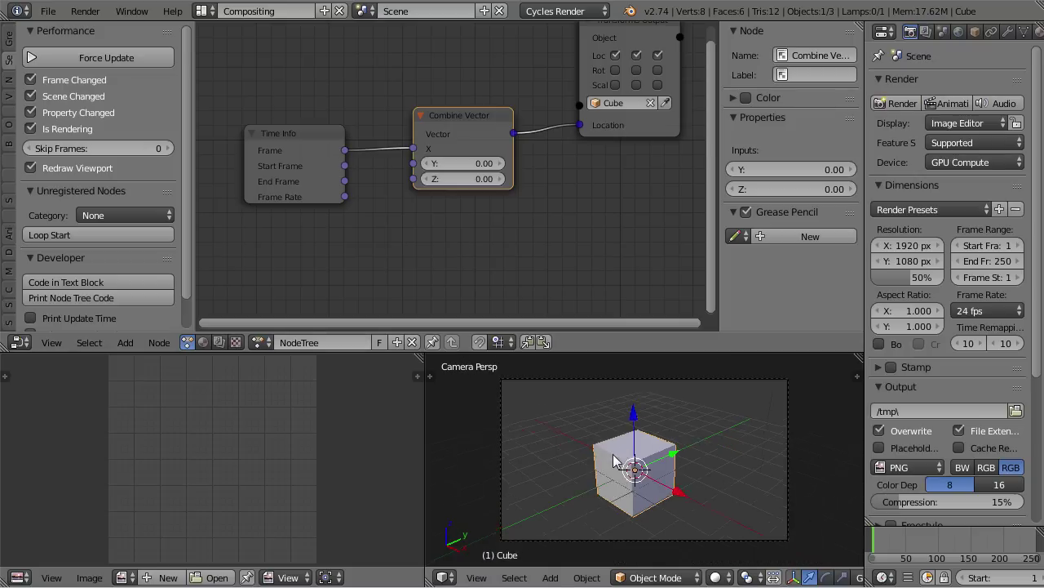
{"action": "key", "text": "alt+a"}
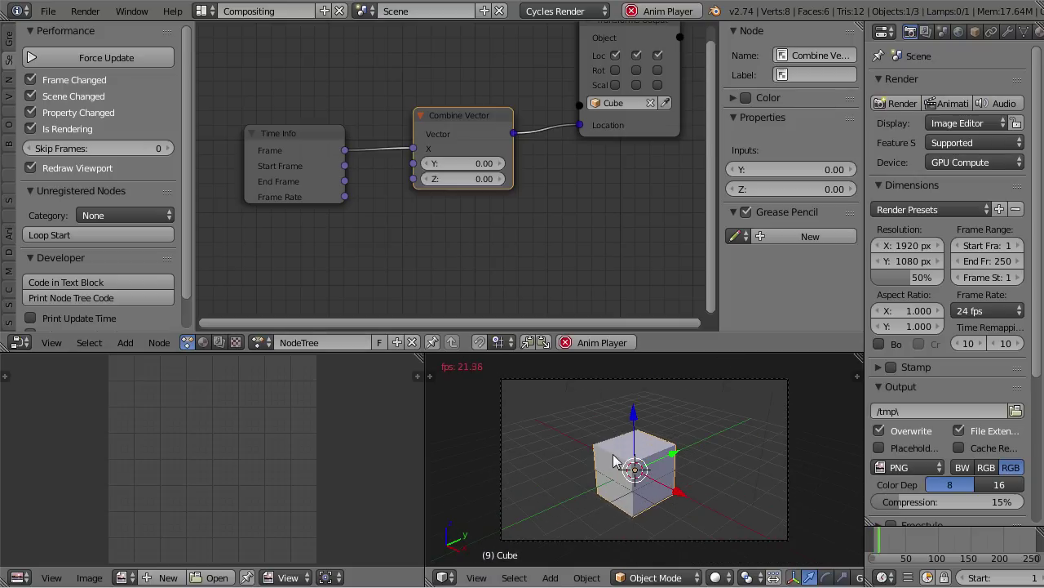
{"action": "key", "text": "alt+a"}
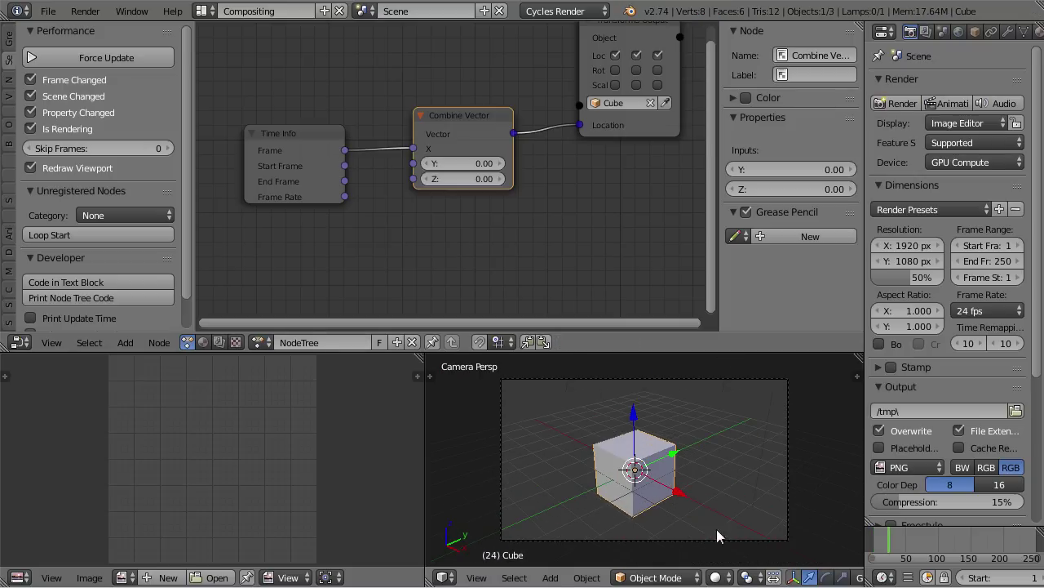
{"action": "key", "text": "shift+Left"}
- Relink the Combine Vector output to the Location input after trying Frame directly, and force an update of the node tree
{"action": "left_click_drag", "start_coordinate": [476, 123], "coordinate": [476, 194]}
{"action": "left_click_drag", "start_coordinate": [347, 150], "coordinate": [580, 126]}
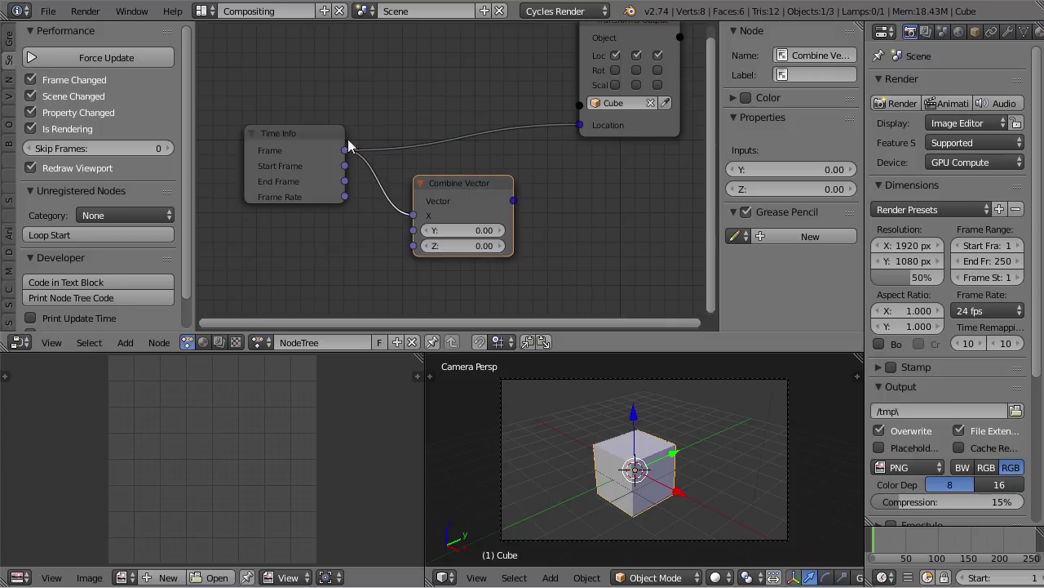
{"action": "left_click_drag", "start_coordinate": [514, 200], "coordinate": [580, 125]}
{"action": "left_click_drag", "start_coordinate": [459, 171], "coordinate": [461, 88]}
{"action": "left_click", "coordinate": [114, 58]}
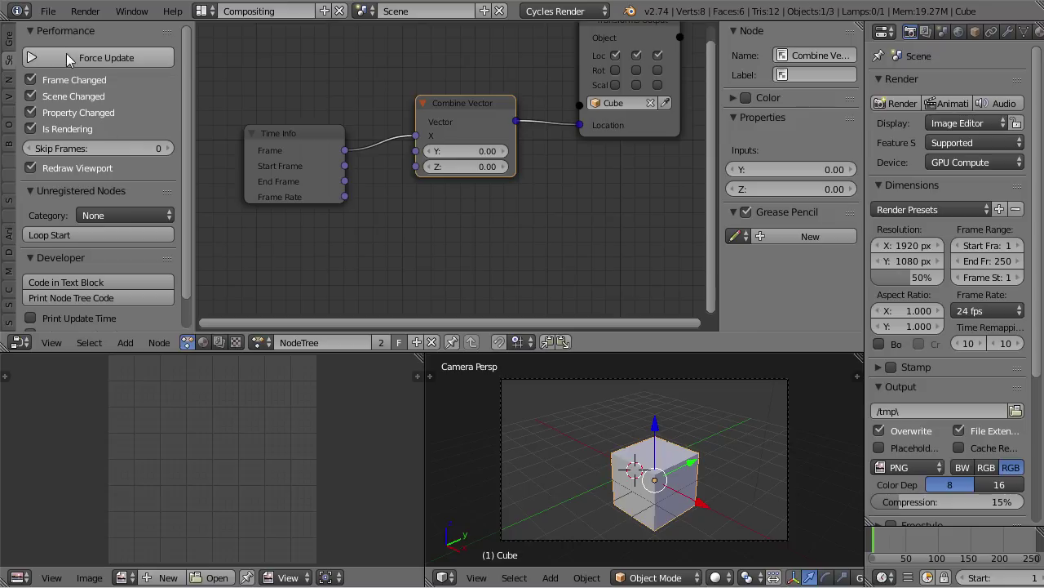
{"action": "left_click", "coordinate": [122, 63]}
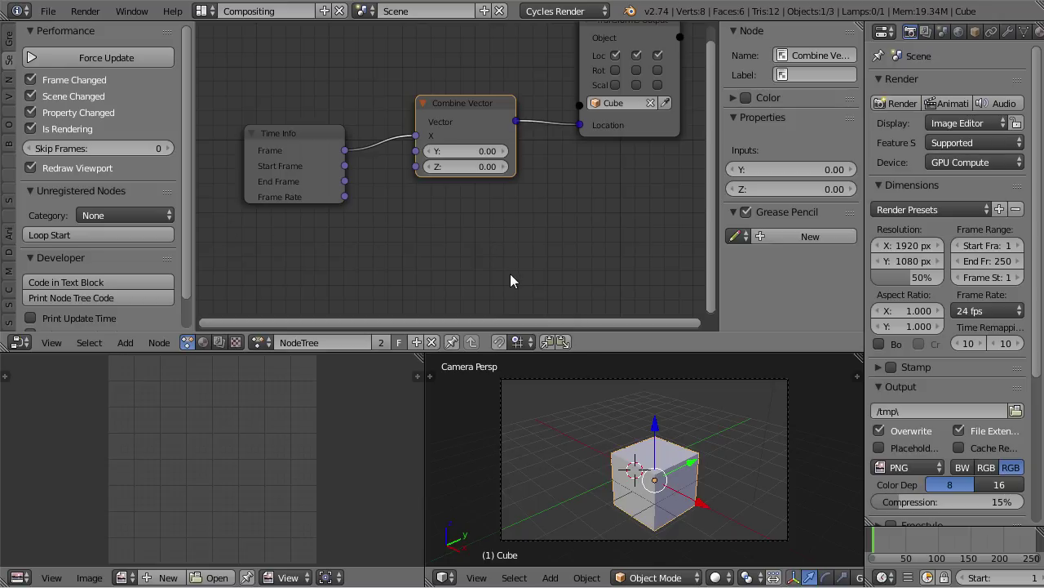
- Show the cube's transform properties in the 3D view, seen from outside the camera
{"action": "middle_click_drag", "start_coordinate": [586, 476], "coordinate": [670, 486]}
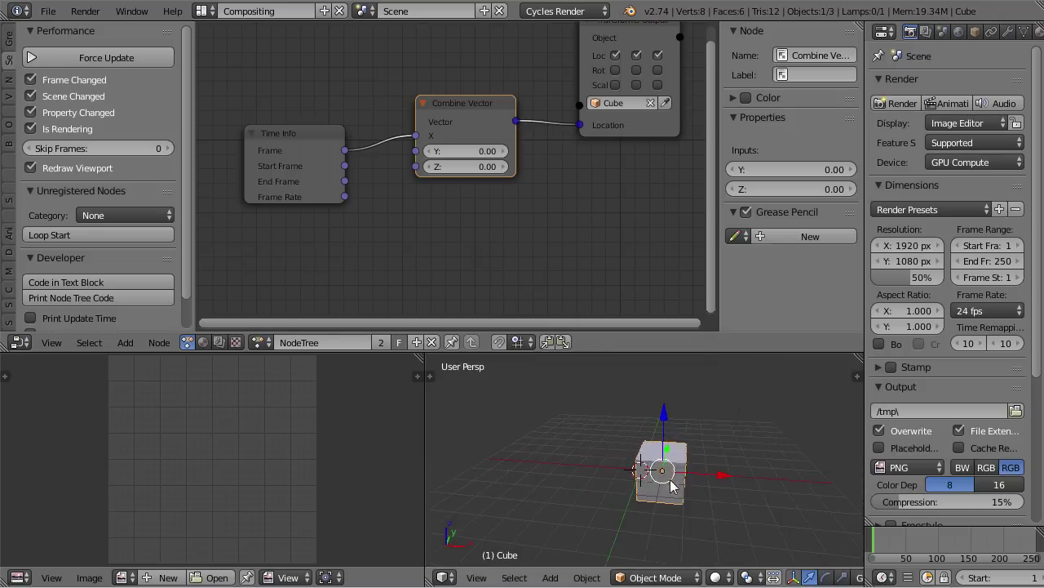
{"action": "key", "text": "n"}
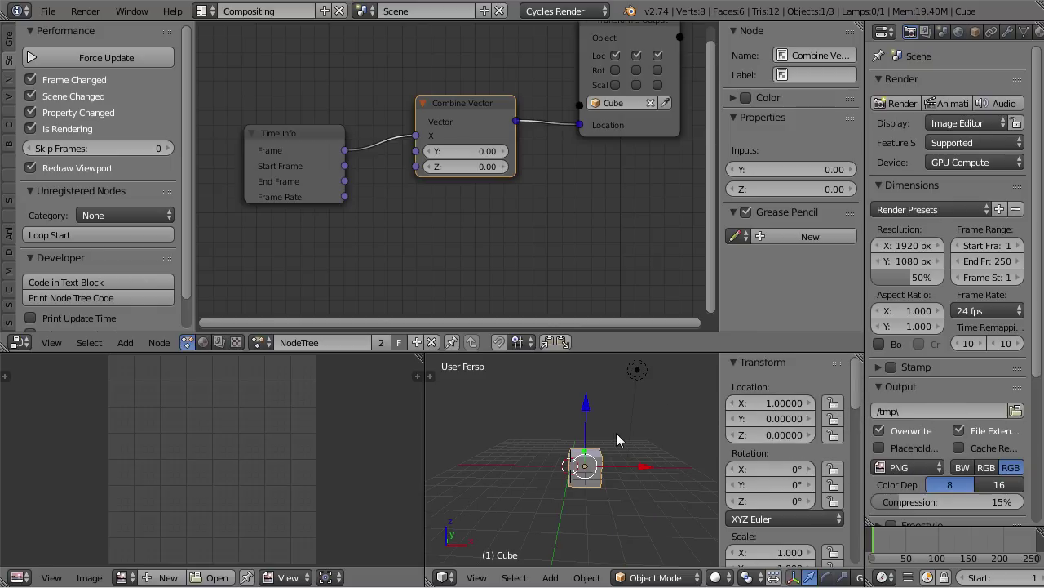
- Step through single frames and play the animation to check the cube's X location, stopping playback and returning to frame 1
{"action": "key", "text": "Right"}
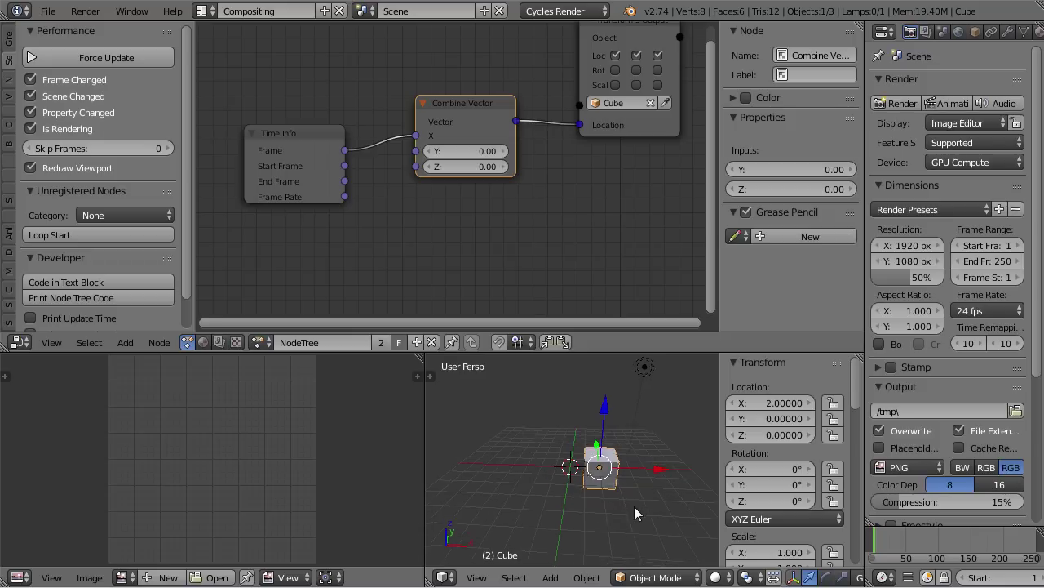
{"action": "key", "text": "Left"}
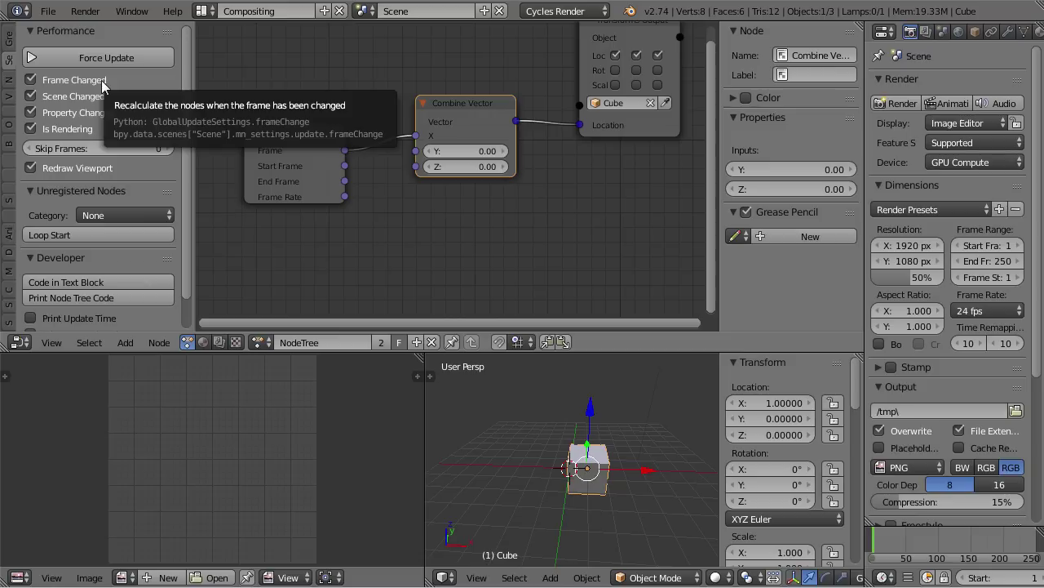
{"action": "key", "text": "Left"}
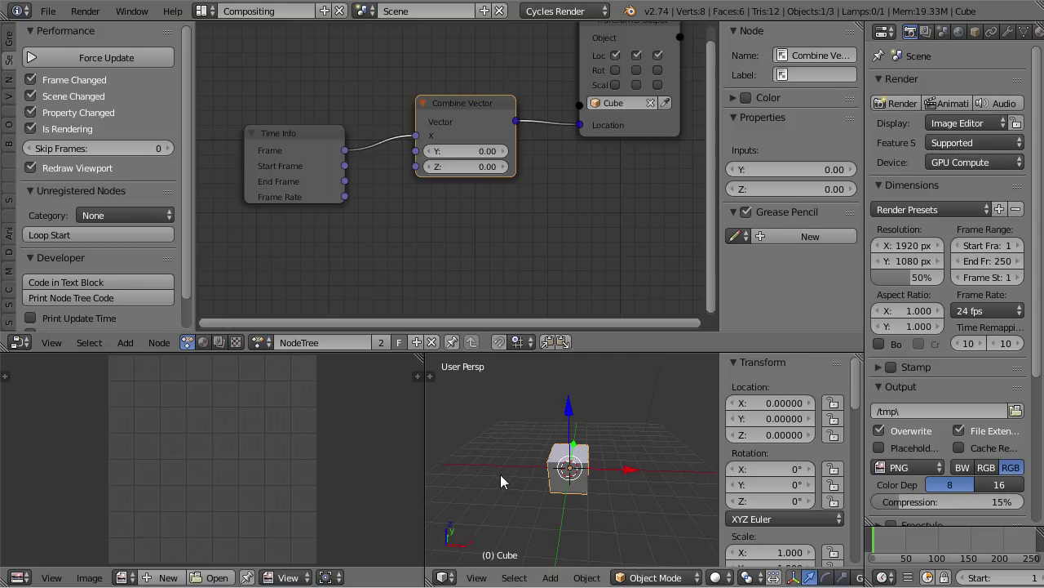
{"action": "key", "text": "alt+a"}
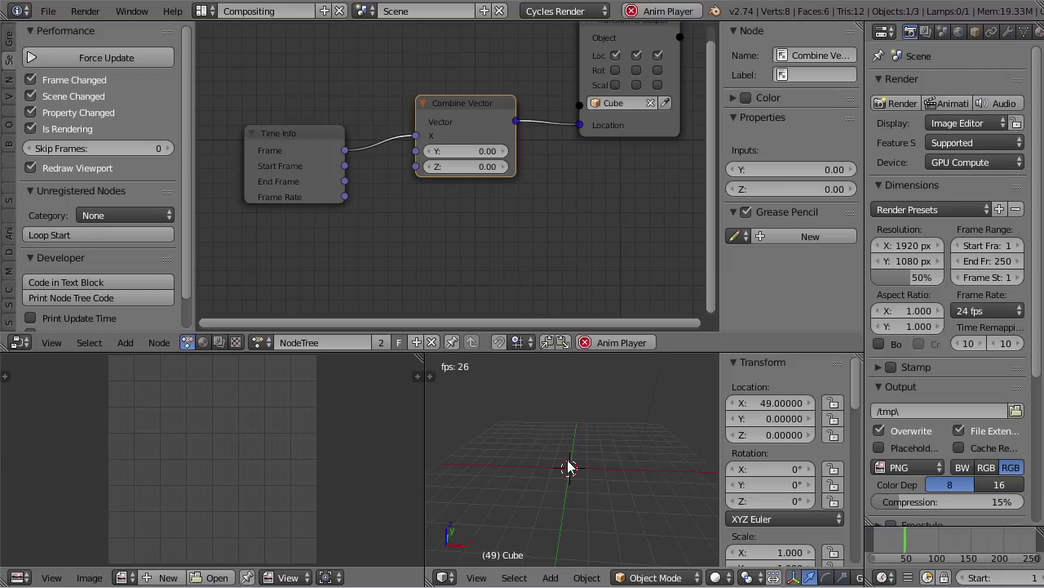
{"action": "scroll", "coordinate": [563, 466], "scroll_direction": "down", "scroll_amount": 3}
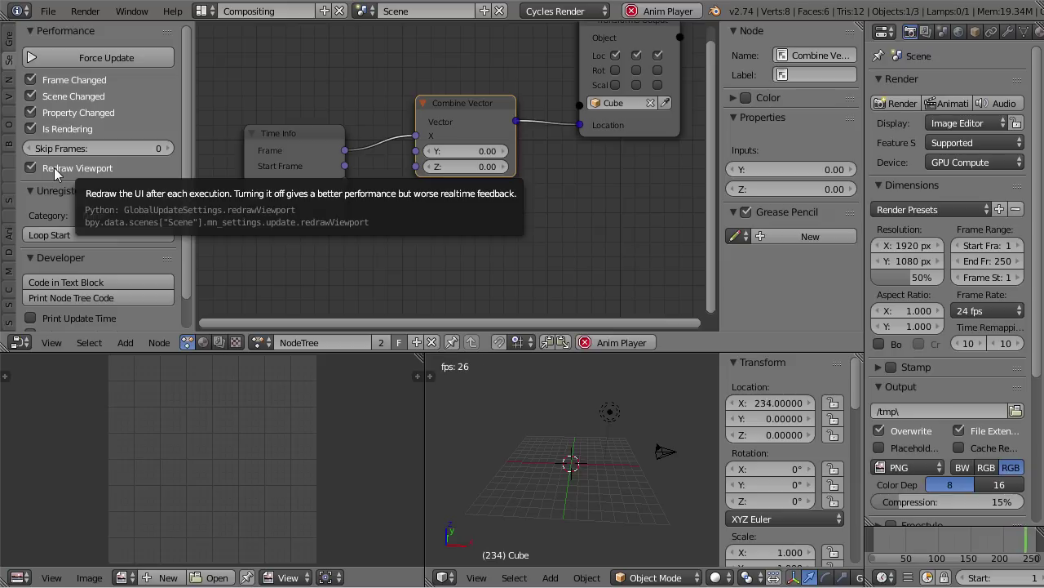
{"action": "key", "text": "alt+a"}
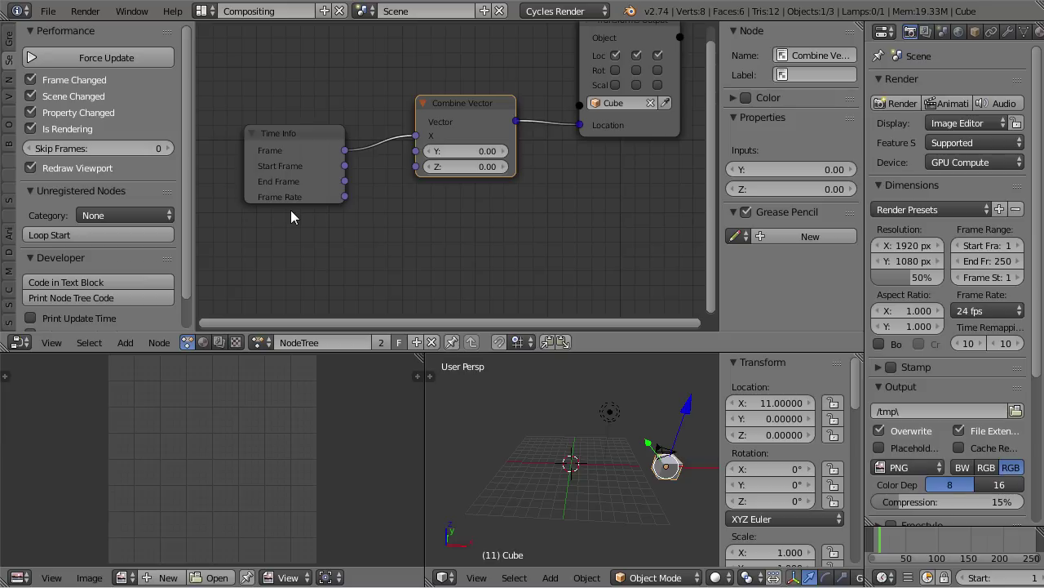
{"action": "key", "text": "shift+Down"}
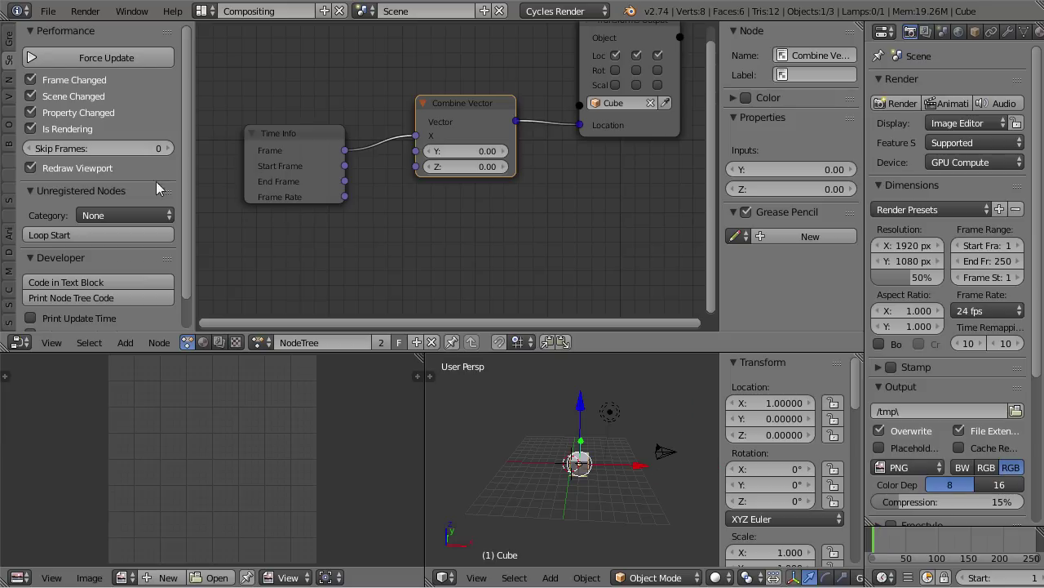
- Set Skip Frames to 5 in the node tree's performance settings and play the animation briefly to test it
{"action": "left_click", "coordinate": [130, 150]}
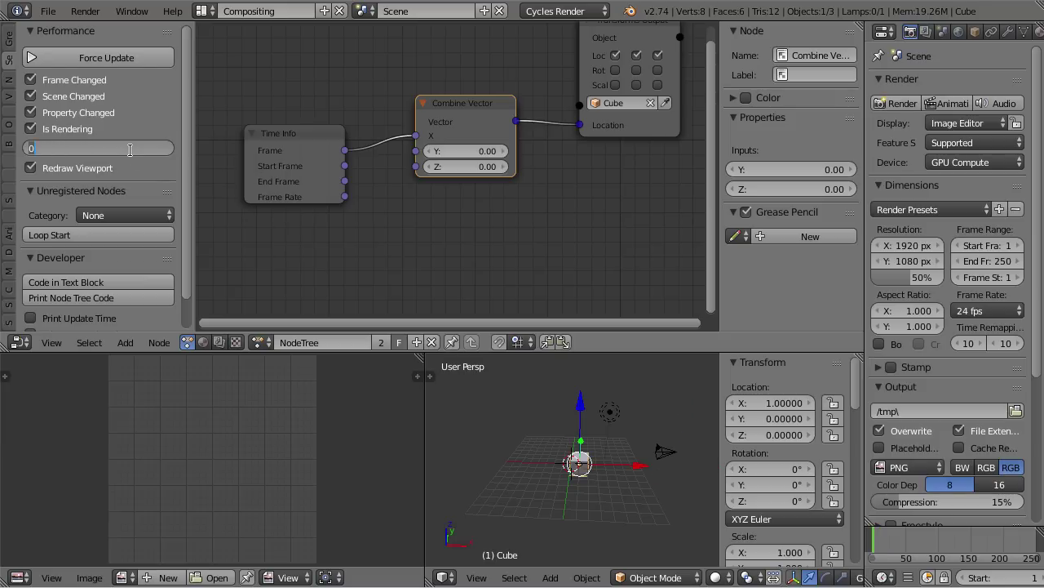
{"action": "type", "text": "5"}
{"action": "key", "text": "Return"}
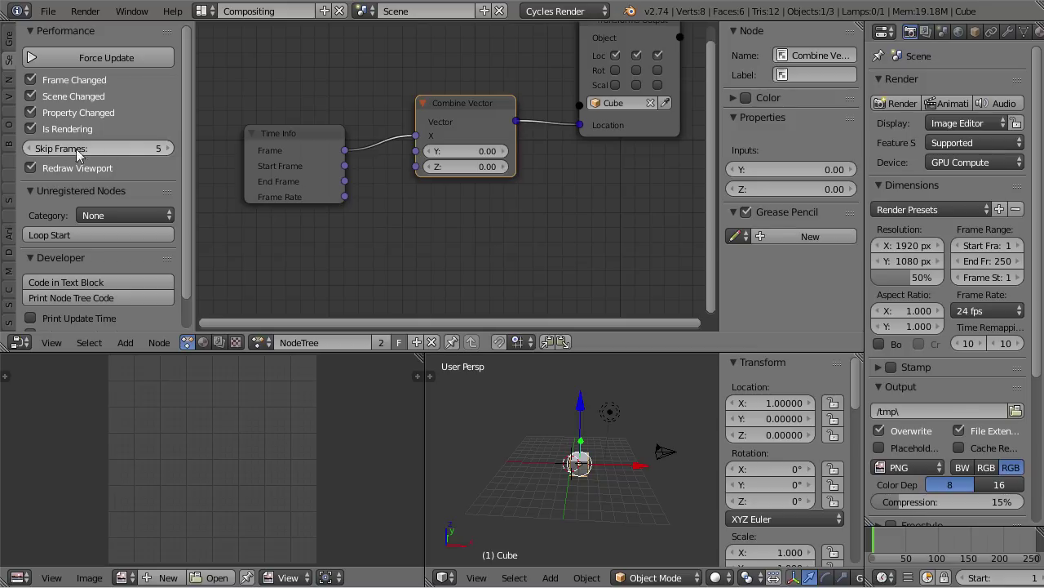
{"action": "scroll", "coordinate": [594, 467], "scroll_direction": "up", "scroll_amount": 6}
{"action": "middle_click_drag", "start_coordinate": [598, 464], "coordinate": [533, 438], "text": "shift"}
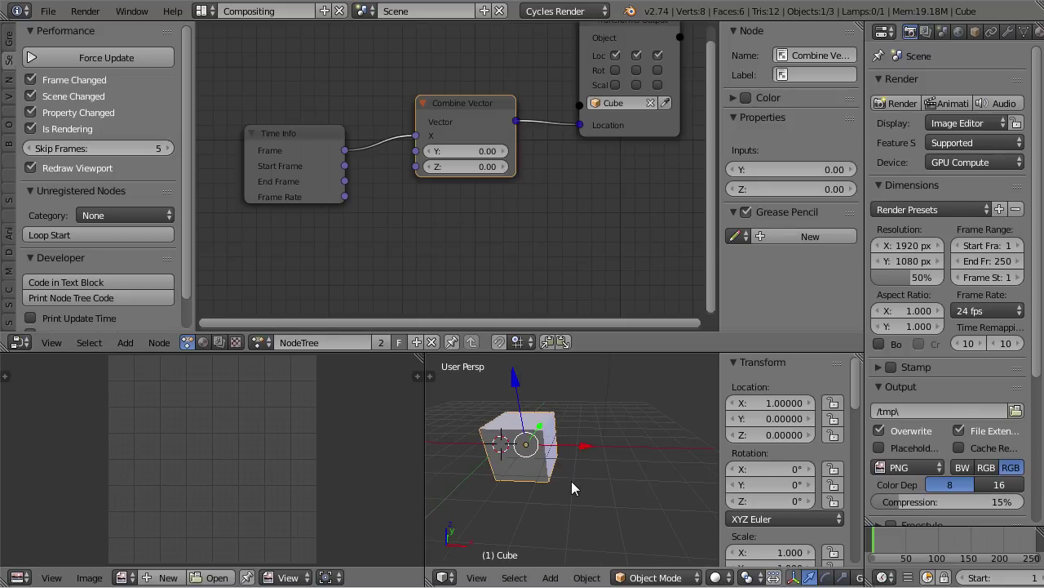
{"action": "key", "text": "alt+a"}
{"action": "scroll", "coordinate": [566, 491], "scroll_direction": "down", "scroll_amount": 5}
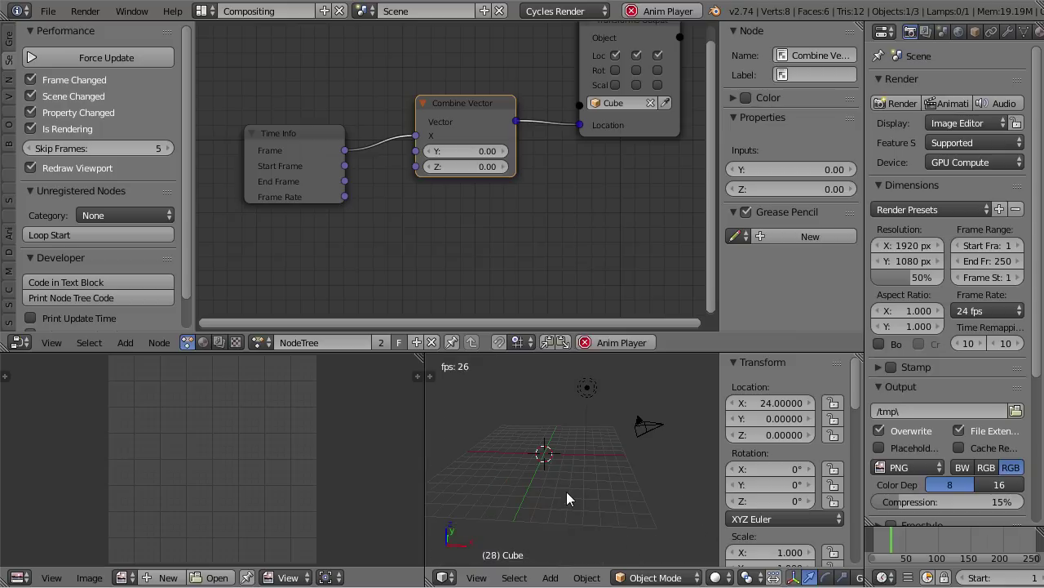
{"action": "key", "text": "alt+a"}
- Move the Time Info node away from Combine Vector and insert a Math node into the link between them
{"action": "left_click_drag", "start_coordinate": [305, 152], "coordinate": [674, 142]}
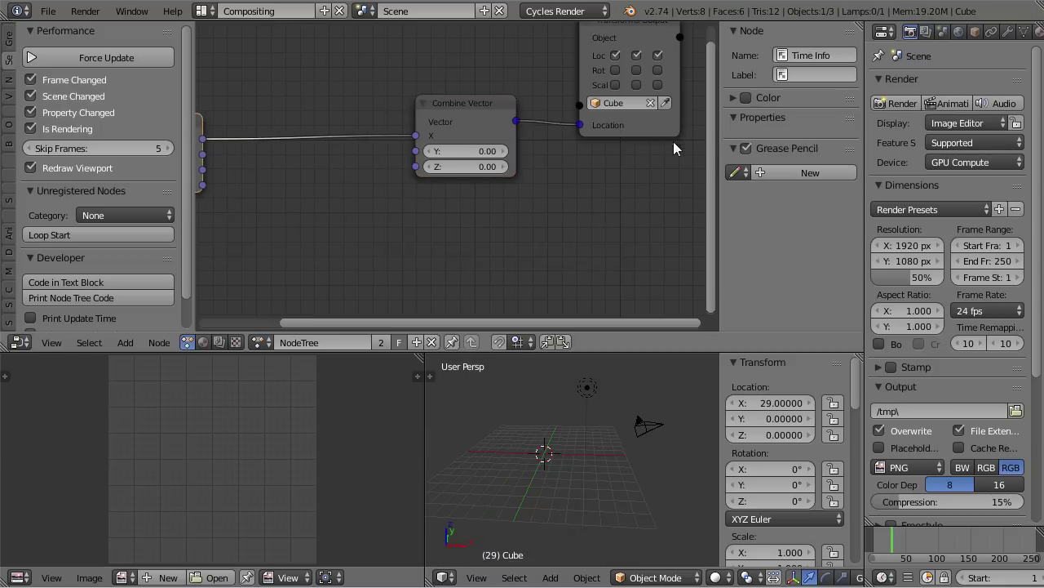
{"action": "middle_click_drag", "start_coordinate": [326, 155], "coordinate": [433, 156]}
{"action": "key", "text": "shift+a"}
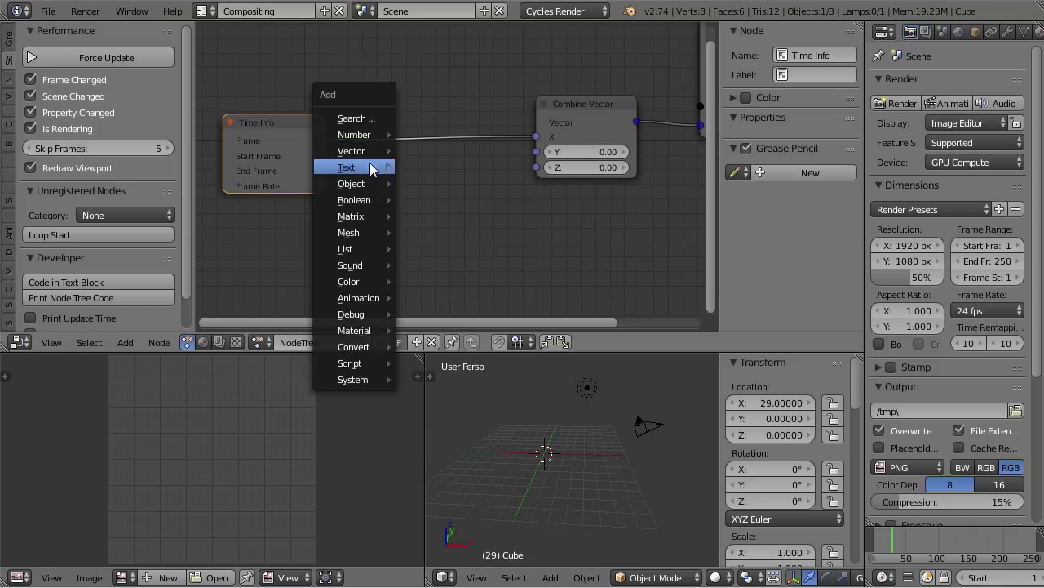
{"action": "mouse_move", "coordinate": [368, 136]}
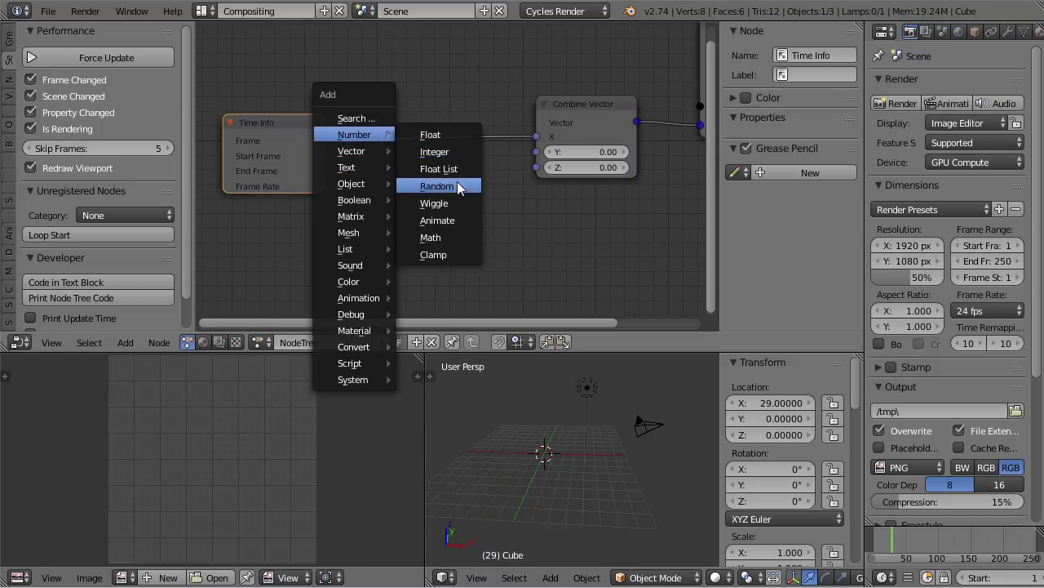
{"action": "left_click", "coordinate": [430, 238]}
{"action": "left_click", "coordinate": [380, 119]}
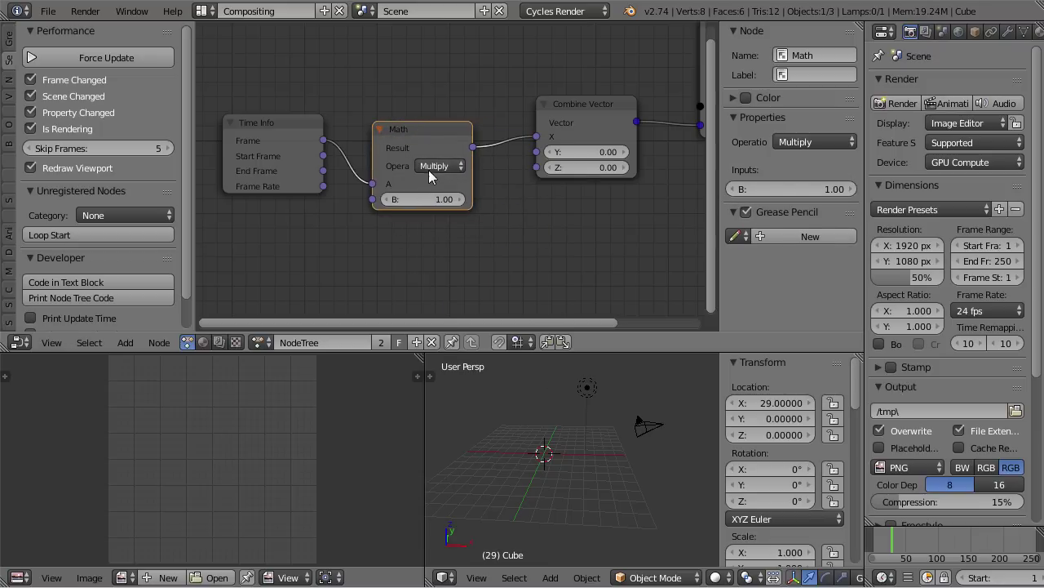
- Set the Math node's operation to Divide and its B value to 10
{"action": "left_click", "coordinate": [429, 168]}
{"action": "left_click", "coordinate": [449, 228]}
{"action": "left_click", "coordinate": [423, 200]}
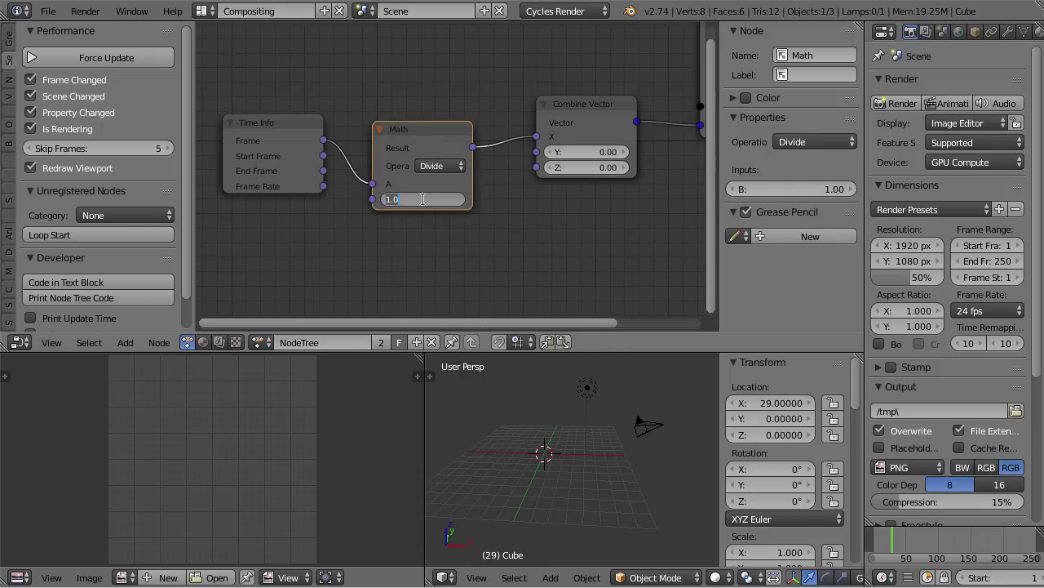
{"action": "type", "text": "10"}
{"action": "key", "text": "Return"}
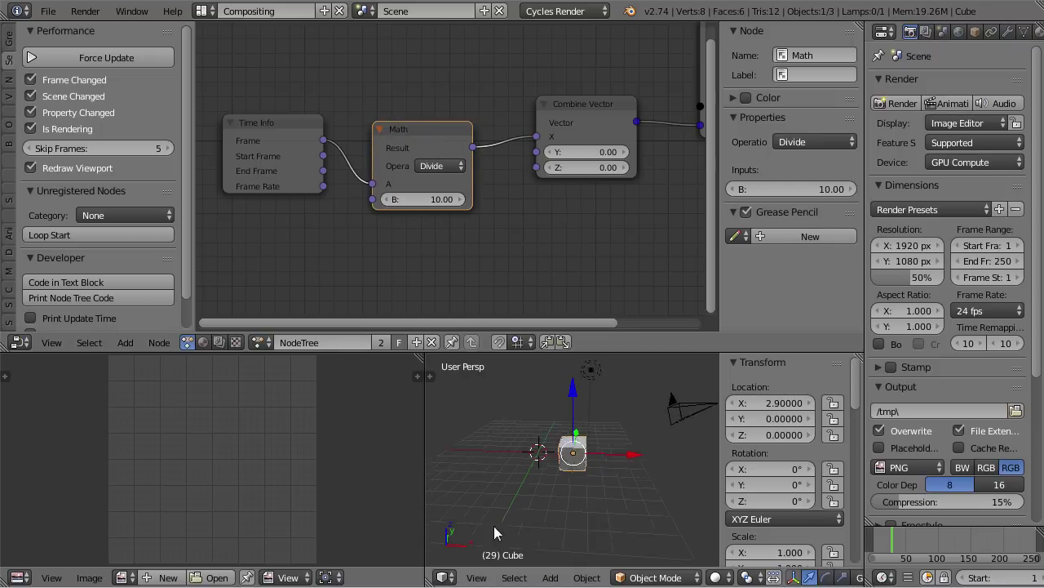
- Play the animation from the first frame to view the cube's slowed motion with frames skipped, and stop it
{"action": "key", "text": "shift+Left"}
{"action": "middle_click_drag", "start_coordinate": [535, 489], "coordinate": [580, 480]}
{"action": "key", "text": "alt+a"}
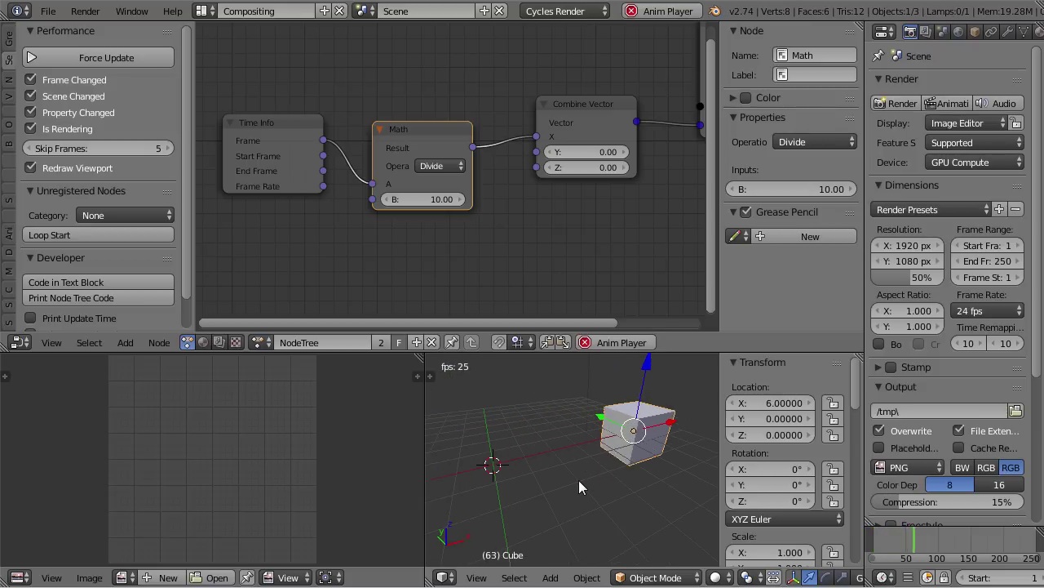
{"action": "key", "text": "alt+a"}
- Set Skip Frames to 0 and replay the animation from the first frame to check the cube's motion
{"action": "left_click", "coordinate": [97, 149]}
{"action": "type", "text": "0"}
{"action": "key", "text": "Return"}
{"action": "key", "text": "shift+Left"}
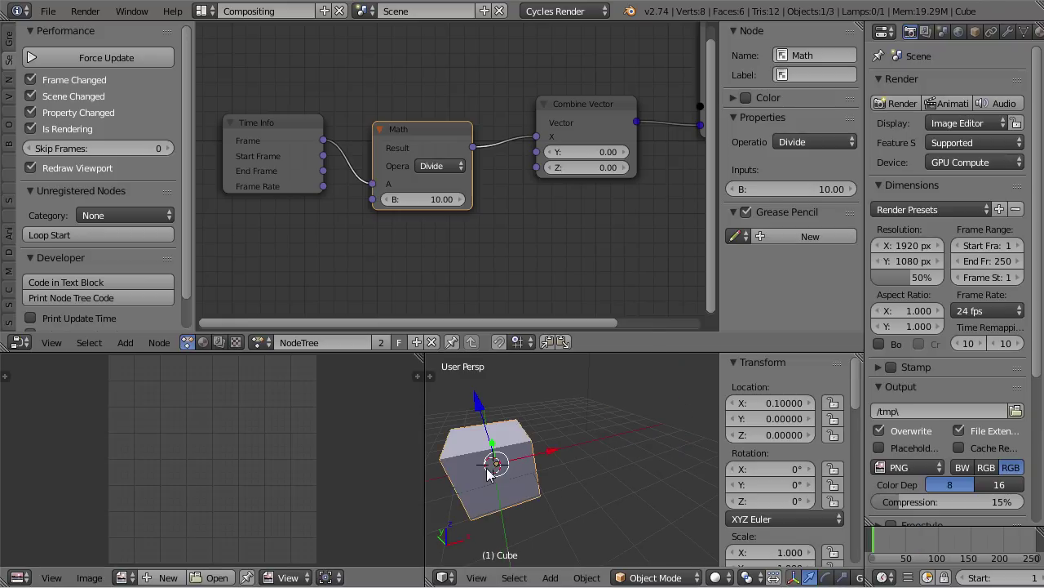
{"action": "key", "text": "alt+a"}
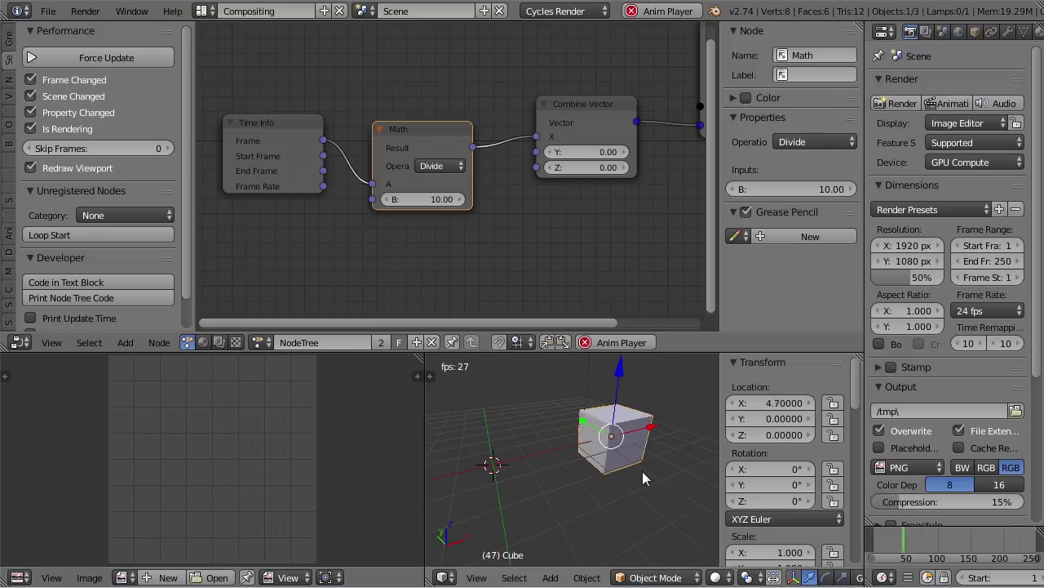
{"action": "key", "text": "alt+a"}
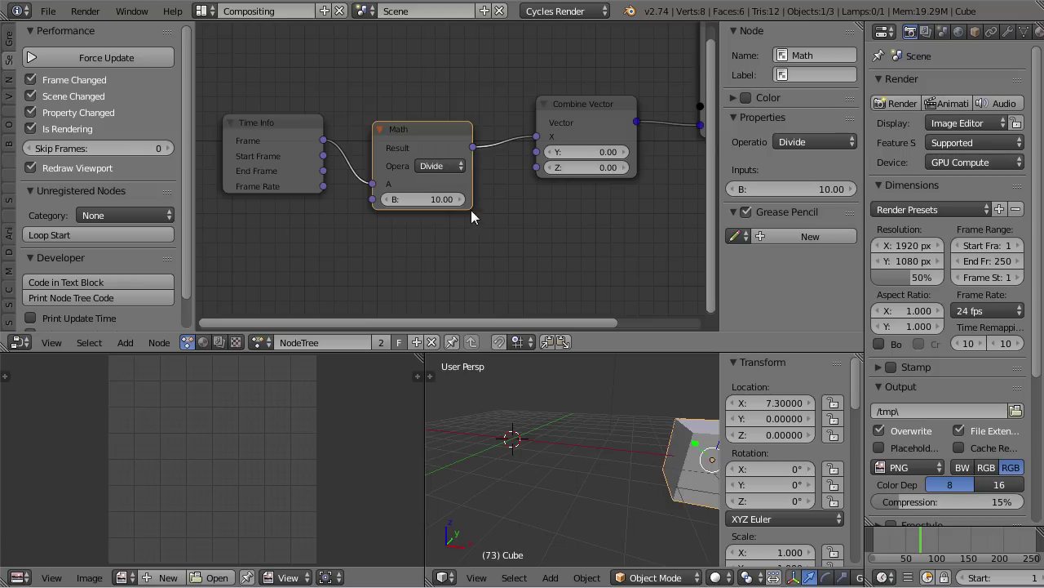
- Switch the Unregistered Nodes category to Math to list its nodes
{"action": "scroll", "coordinate": [460, 217], "scroll_direction": "down", "scroll_amount": 2}
{"action": "middle_click_drag", "start_coordinate": [459, 217], "coordinate": [401, 214]}
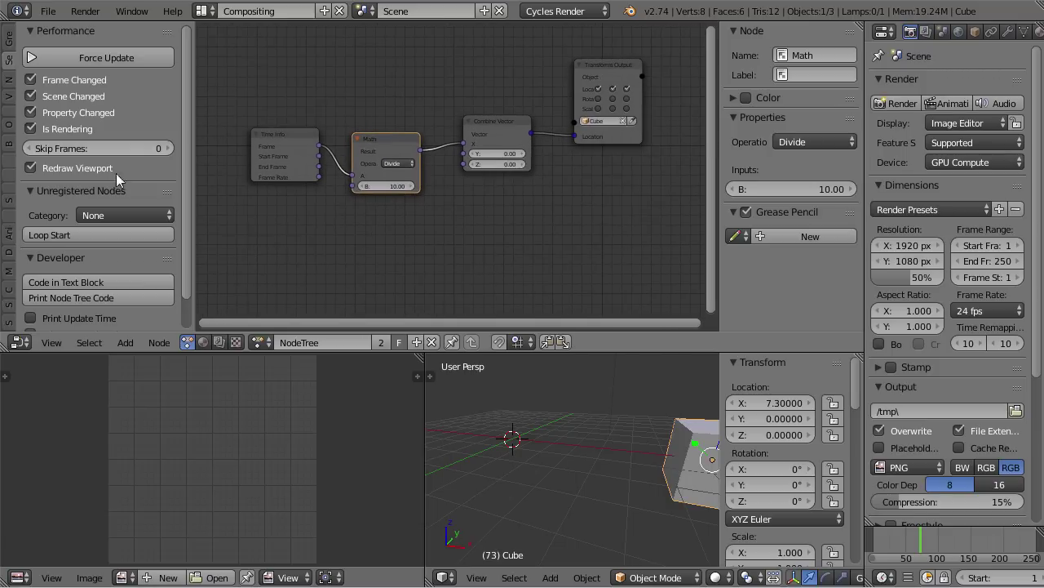
{"action": "key", "text": "shift+a"}
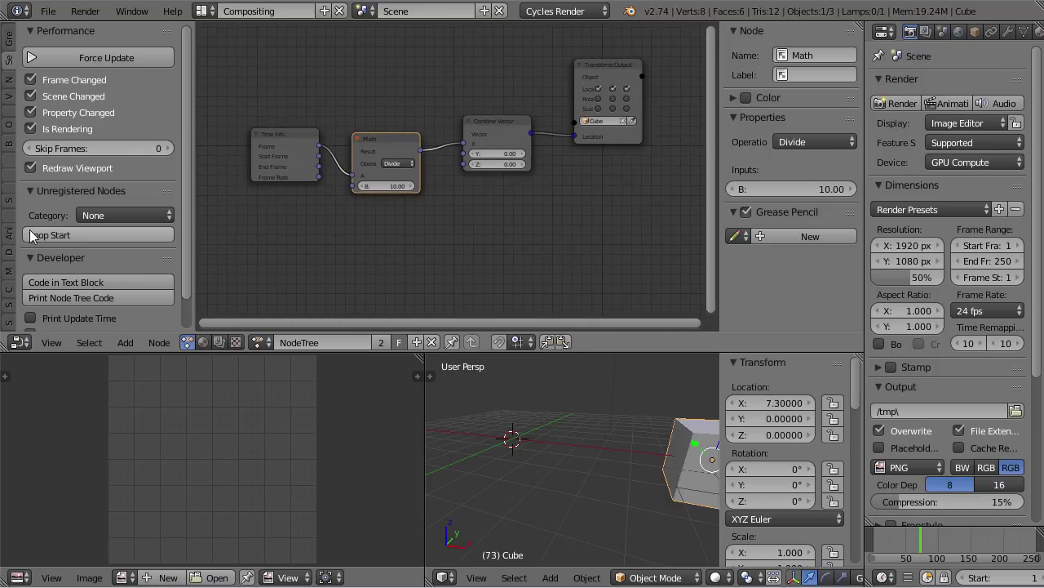
{"action": "left_click", "coordinate": [106, 218]}
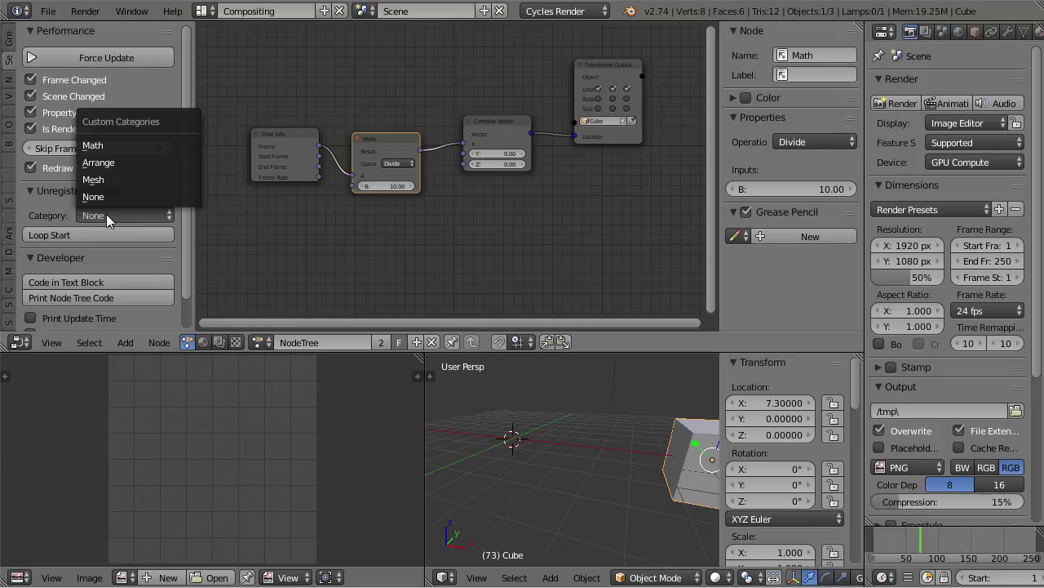
{"action": "left_click", "coordinate": [112, 139]}
{"action": "scroll", "coordinate": [98, 154], "scroll_direction": "down", "scroll_amount": 2}
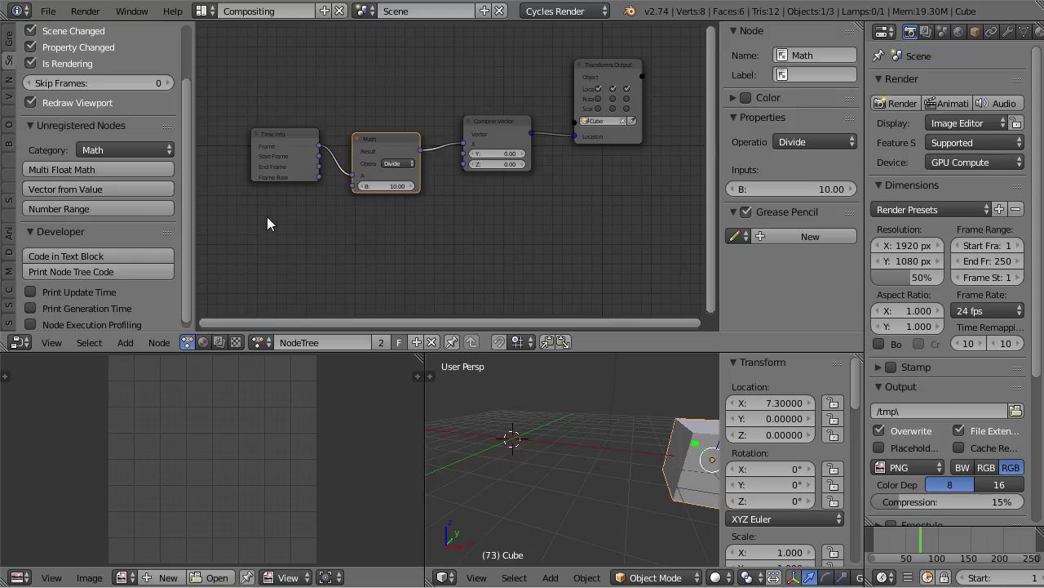
- Add the unregistered Vector from Value node and place it below the Math node
{"action": "key", "text": "shift+a"}
{"action": "mouse_move", "coordinate": [302, 215]}
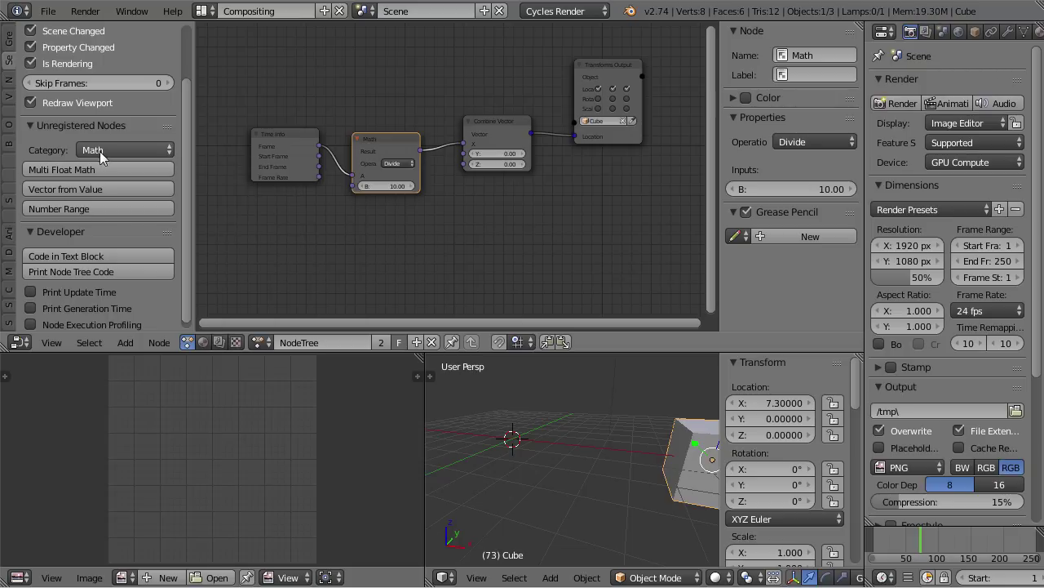
{"action": "key", "text": "shift+a"}
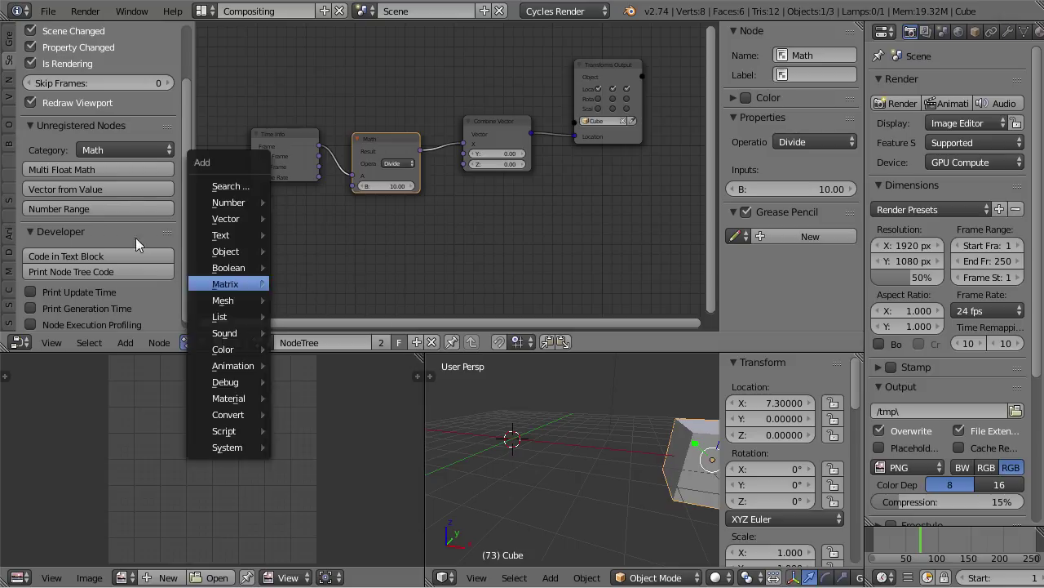
{"action": "left_click", "coordinate": [51, 190]}
{"action": "left_click", "coordinate": [329, 219]}
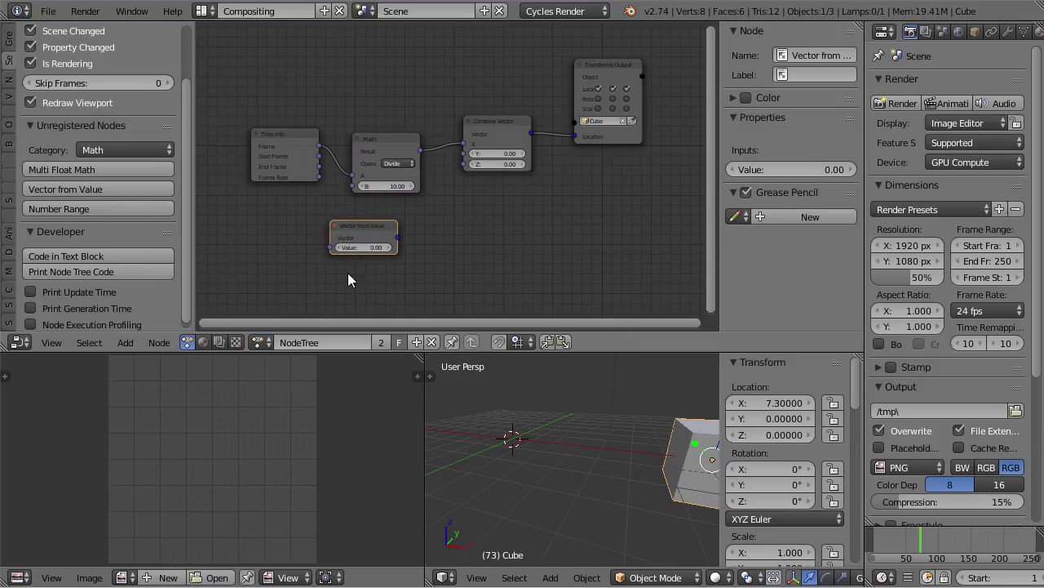
- Move the Vector from Value node beneath Combine Vector and delete the Combine Vector node
{"action": "scroll", "coordinate": [348, 273], "scroll_direction": "up", "scroll_amount": 3}
{"action": "scroll", "coordinate": [392, 191], "scroll_direction": "down", "scroll_amount": 2}
{"action": "left_click", "coordinate": [435, 117]}
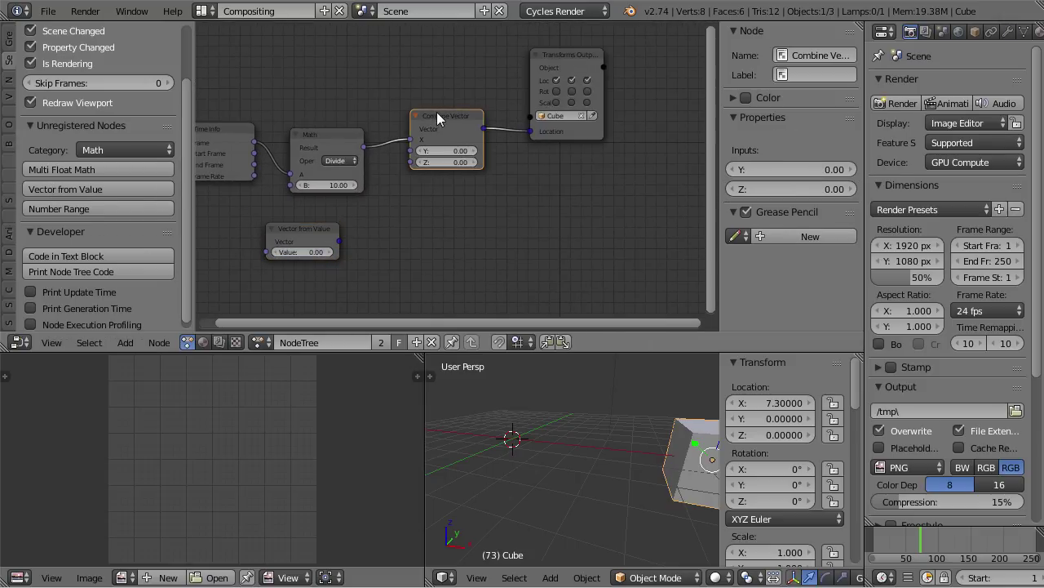
{"action": "left_click_drag", "start_coordinate": [315, 233], "coordinate": [449, 205]}
{"action": "left_click", "coordinate": [439, 121]}
{"action": "left_click_drag", "start_coordinate": [439, 123], "coordinate": [434, 67]}
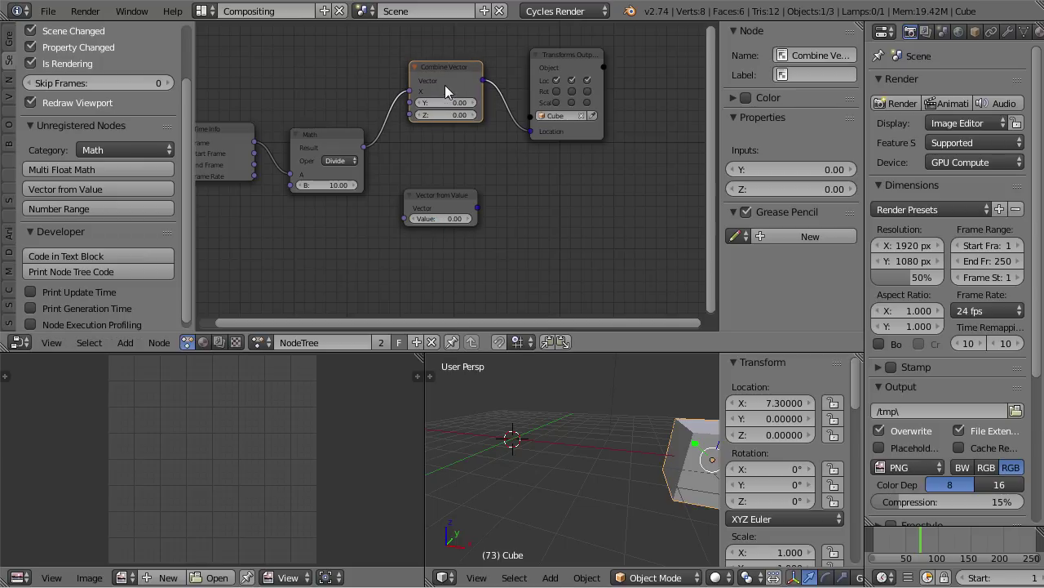
{"action": "key", "text": "x"}
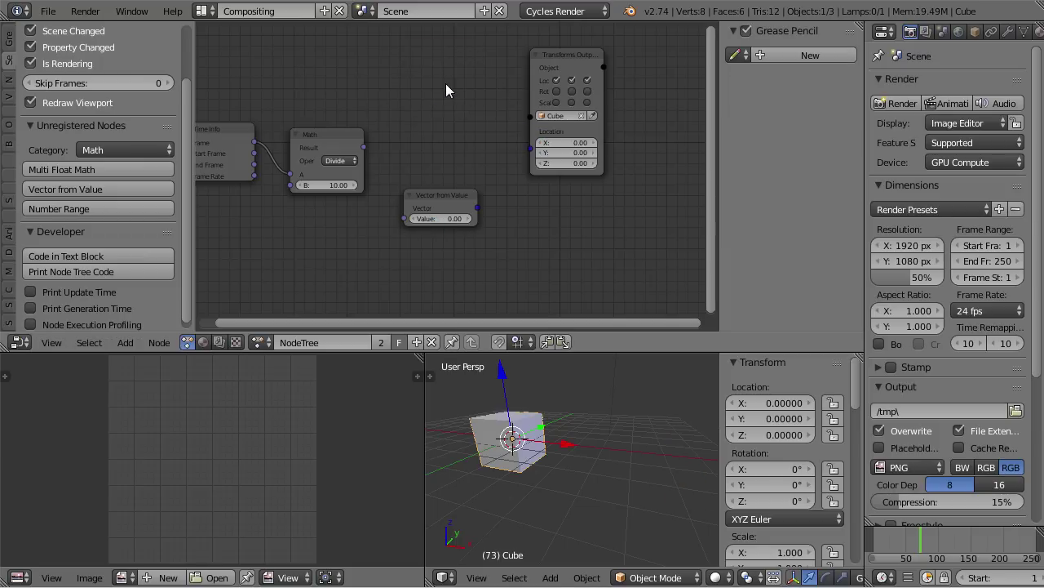
- Place Vector from Value between Math and Transforms Output, linking Result to its Value and its Vector to Location
{"action": "left_click_drag", "start_coordinate": [434, 196], "coordinate": [430, 137]}
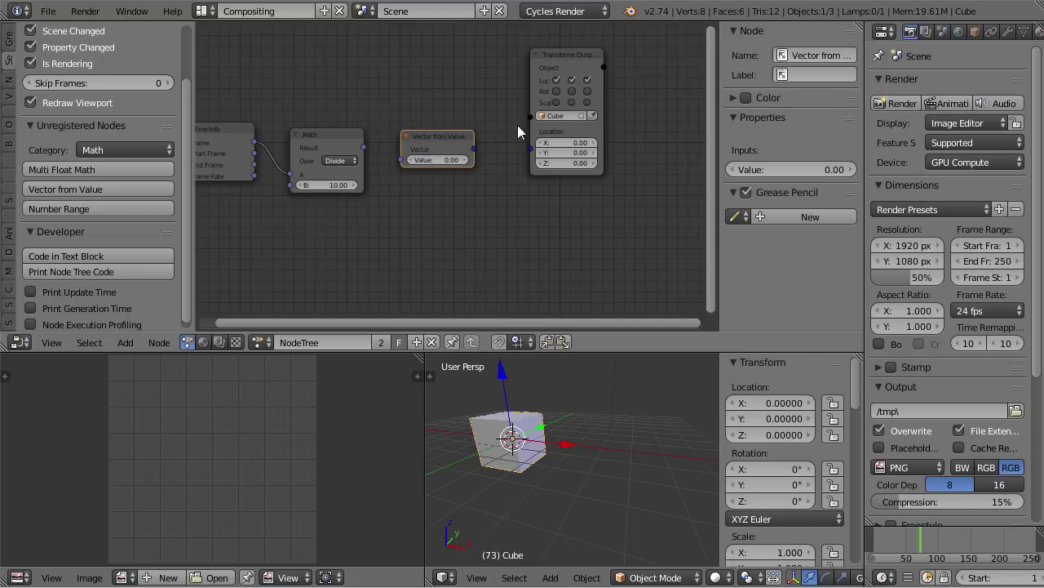
{"action": "left_click_drag", "start_coordinate": [450, 140], "coordinate": [465, 135]}
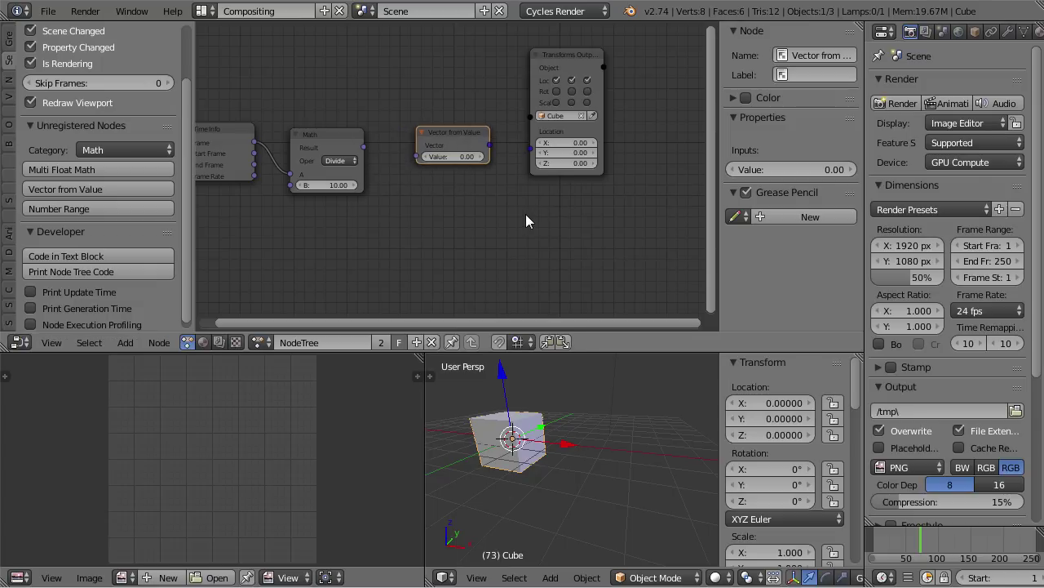
{"action": "left_click_drag", "start_coordinate": [364, 147], "coordinate": [417, 156]}
{"action": "left_click_drag", "start_coordinate": [490, 145], "coordinate": [530, 149]}
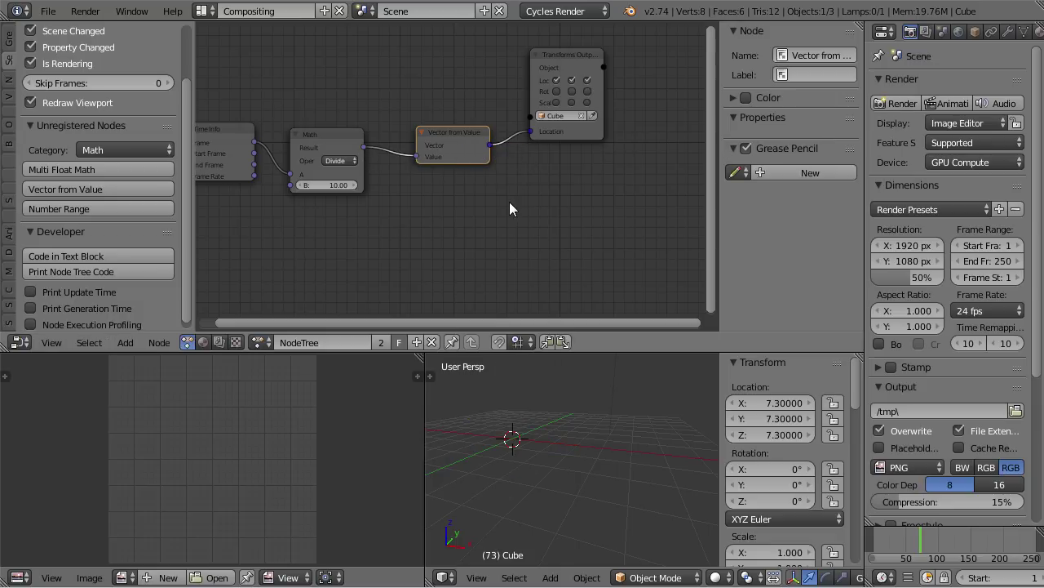
{"action": "scroll", "coordinate": [405, 191], "scroll_direction": "up", "scroll_amount": 2}
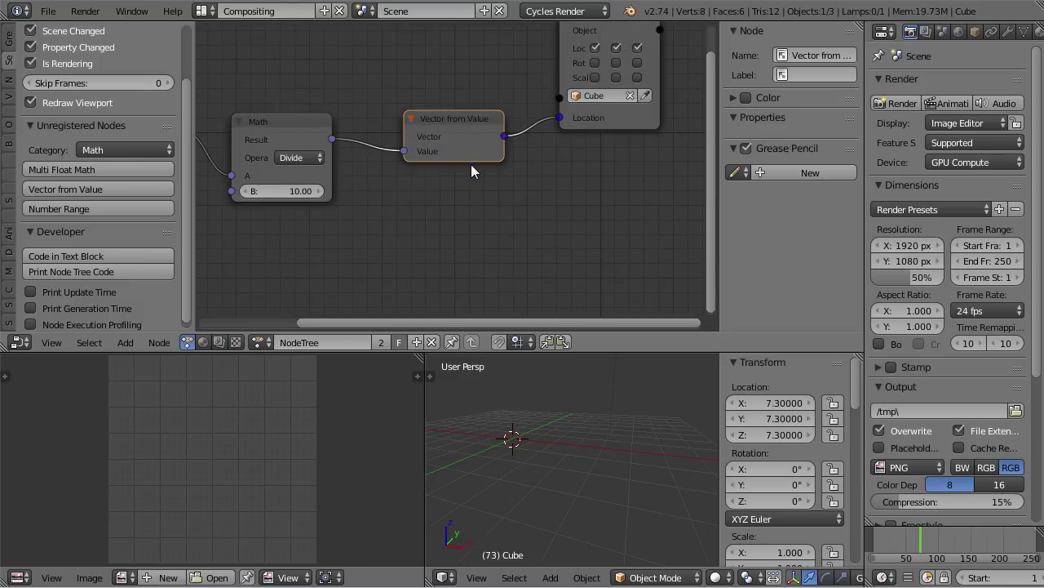
- Delete the Vector from Value node and try to link Math's Result directly to the Transforms Output Location
{"action": "key", "text": "x"}
{"action": "left_click_drag", "start_coordinate": [333, 139], "coordinate": [559, 140]}
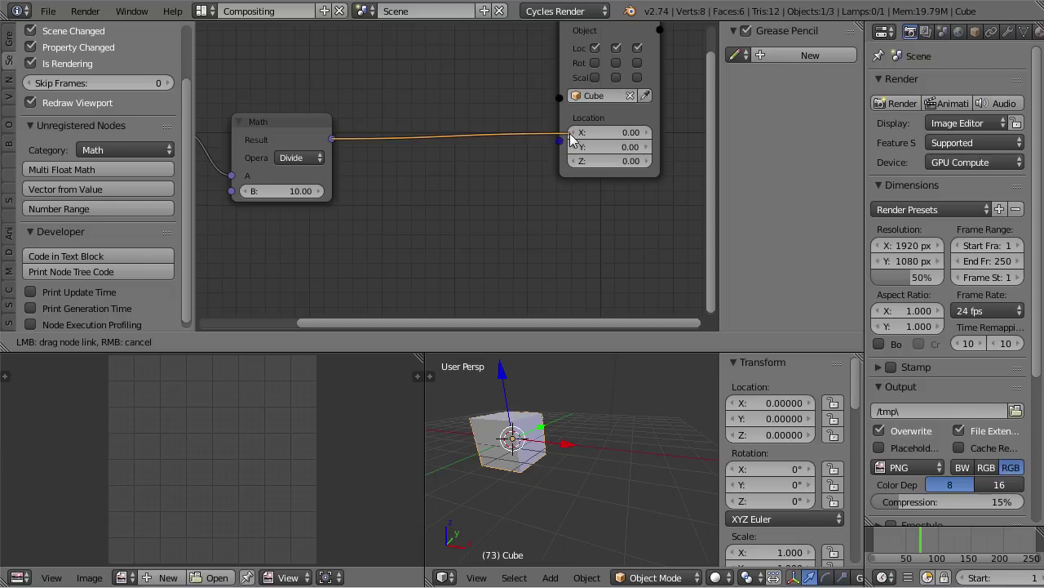
{"action": "key", "text": "ctrl+z"}
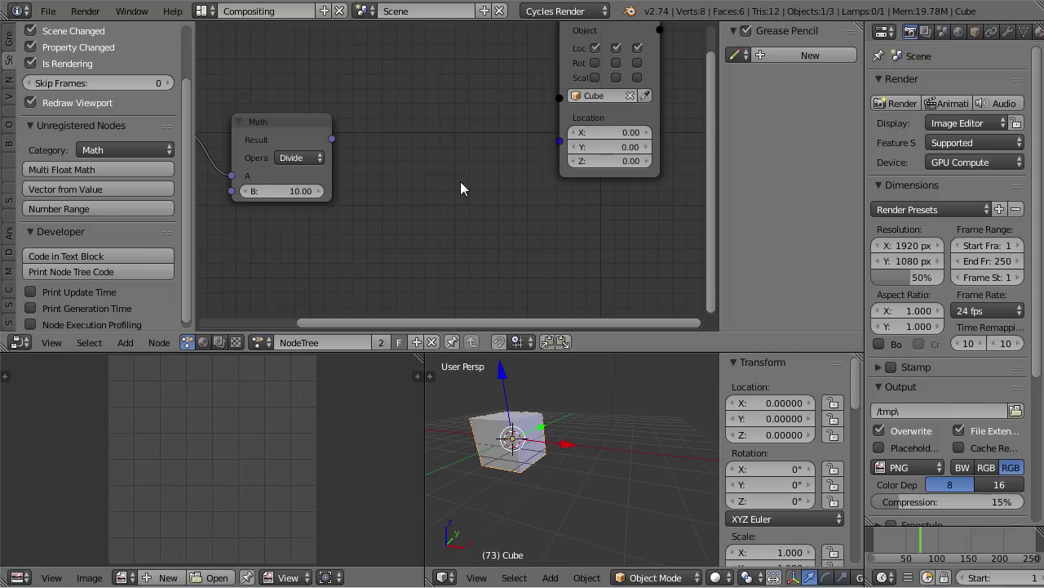
{"action": "key", "text": "ctrl+z"}
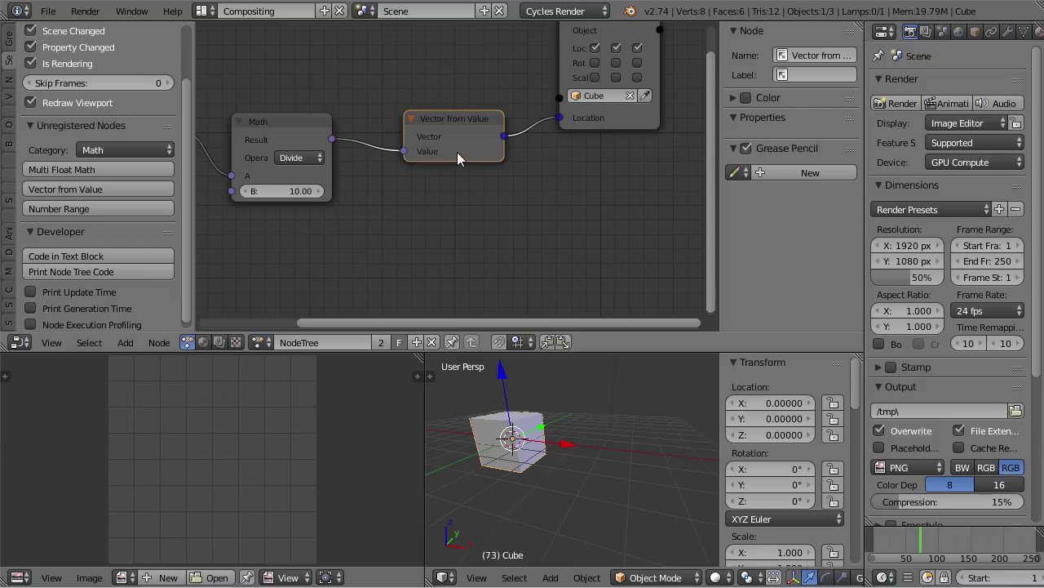
{"action": "key", "text": "ctrl+z"}
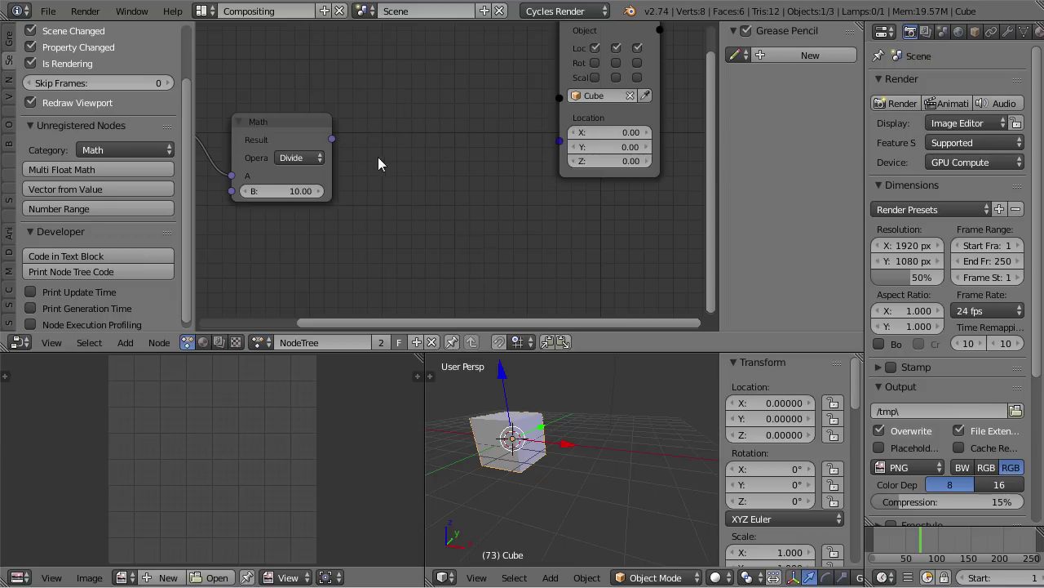
- Move the Math node slightly closer to the Transforms Output node
{"action": "left_click_drag", "start_coordinate": [310, 140], "coordinate": [343, 133]}
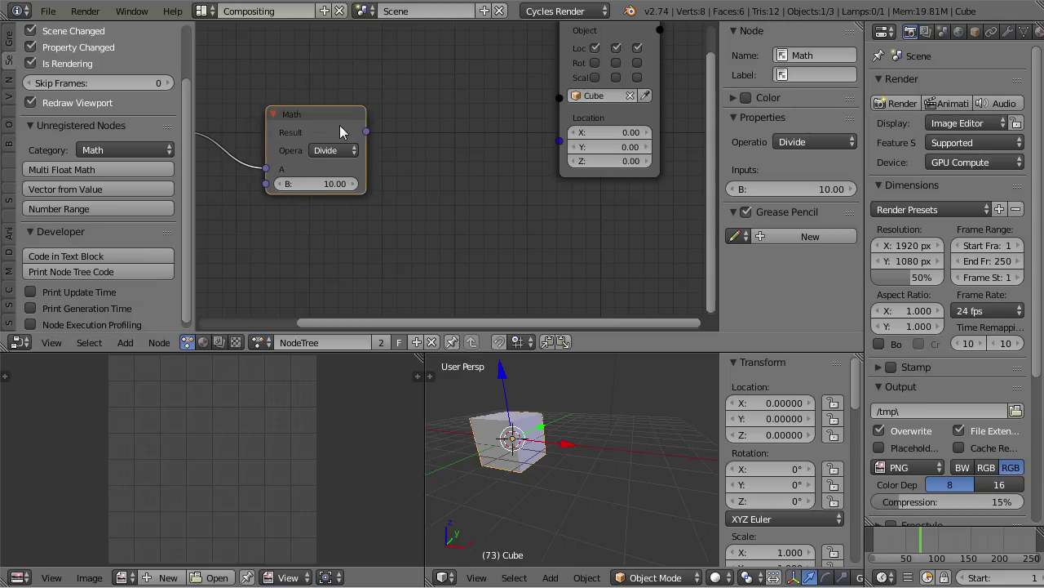
{"action": "scroll", "coordinate": [342, 166], "scroll_direction": "down", "scroll_amount": 3}
{"action": "scroll", "coordinate": [341, 165], "scroll_direction": "up", "scroll_amount": 1}
{"action": "key", "text": "ctrl+z"}
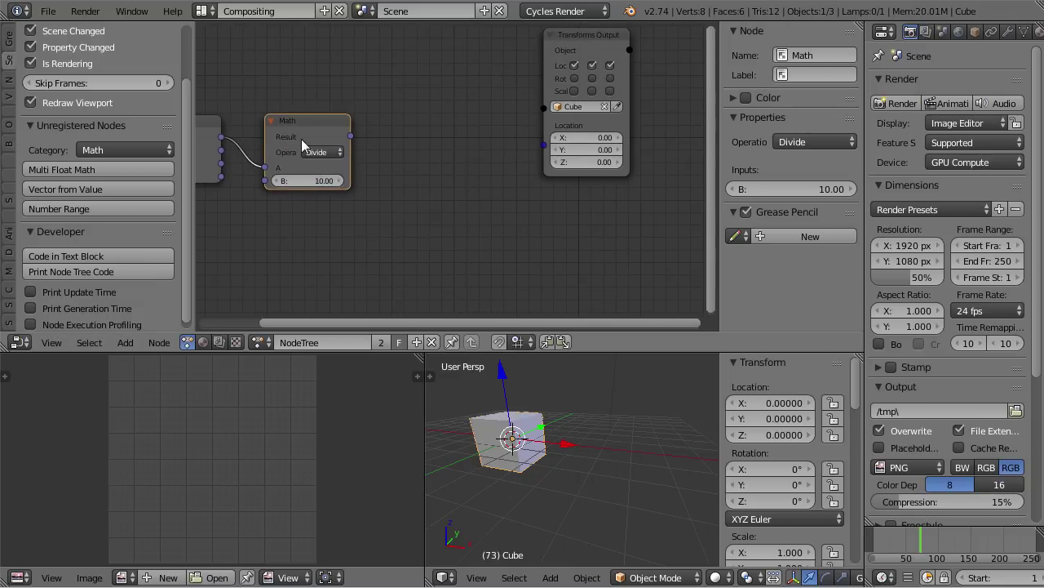
- Link Math's Result to the Transforms Output Location and position the inserted Combine Vector node between the two nodes
{"action": "left_click_drag", "start_coordinate": [350, 135], "coordinate": [551, 145]}
{"action": "left_click", "coordinate": [426, 109]}
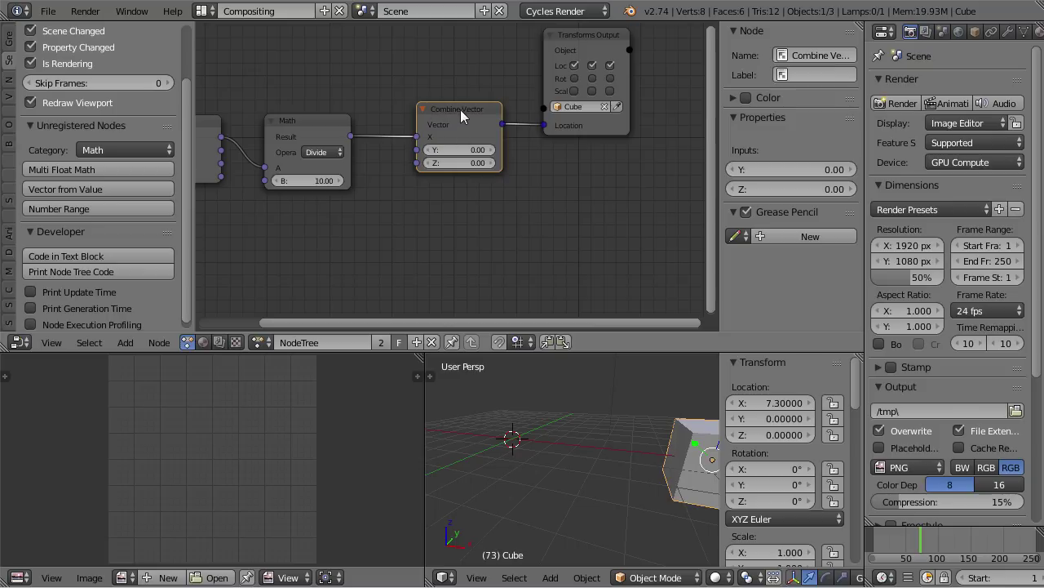
{"action": "left_click_drag", "start_coordinate": [455, 109], "coordinate": [424, 107]}
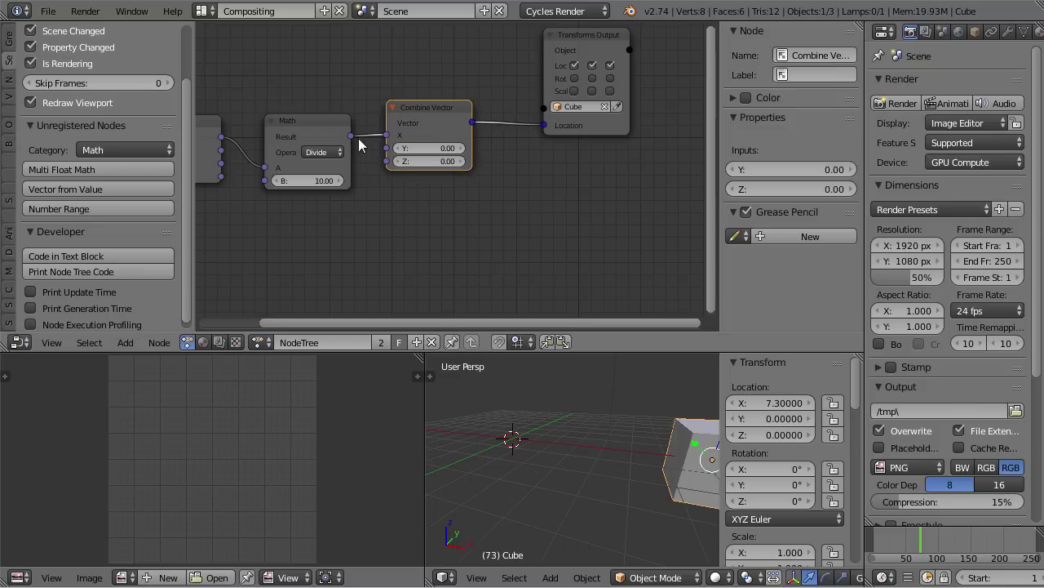
{"action": "left_click_drag", "start_coordinate": [418, 124], "coordinate": [430, 124]}
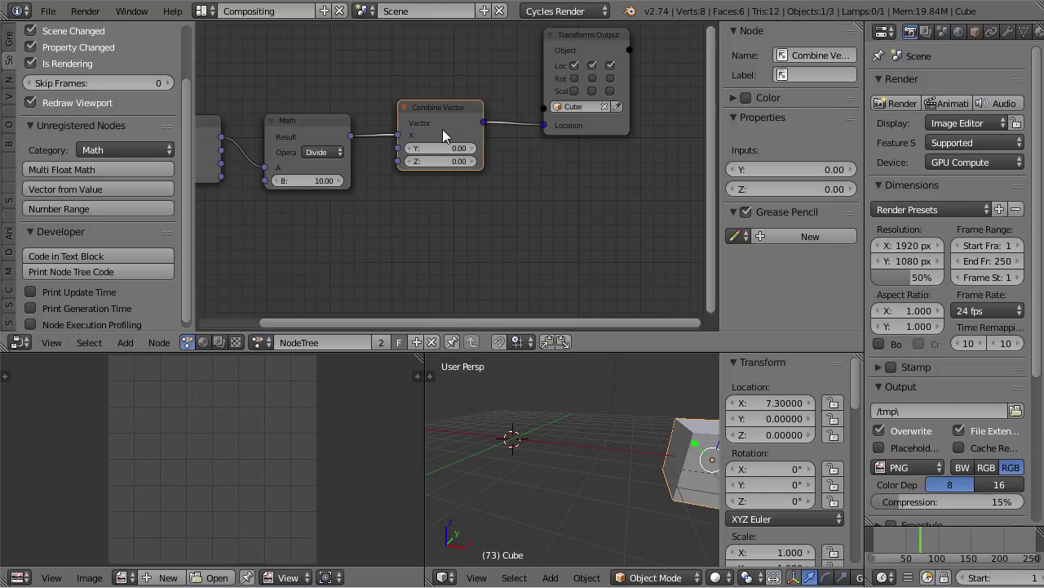
- Replace Combine Vector with an unregistered Vector from Value node, linking Math's Result to its Value and its Vector to Location
{"action": "key", "text": "x"}
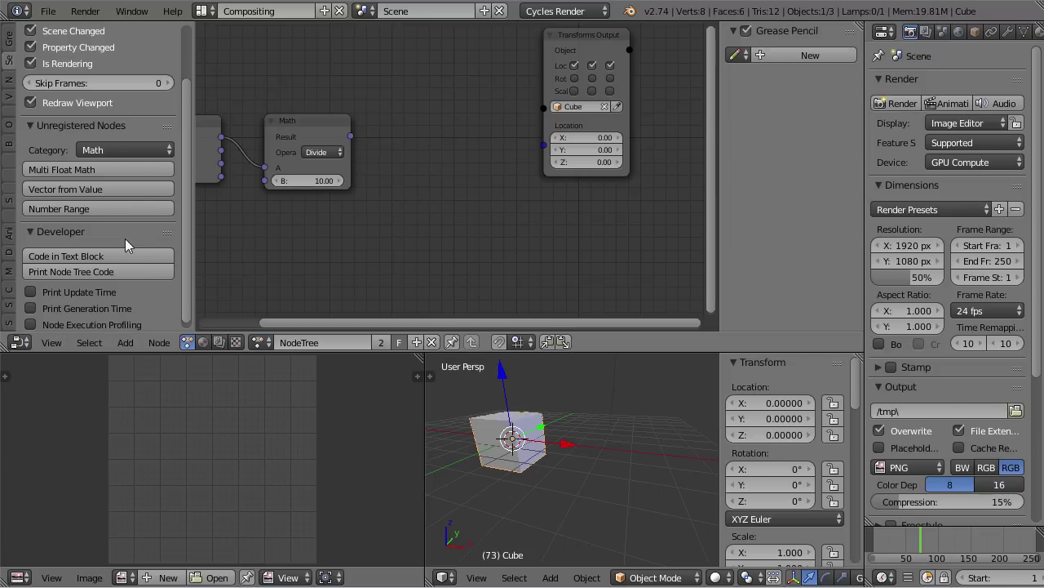
{"action": "left_click", "coordinate": [97, 187]}
{"action": "left_click", "coordinate": [394, 117]}
{"action": "left_click_drag", "start_coordinate": [350, 135], "coordinate": [390, 151]}
{"action": "left_click_drag", "start_coordinate": [475, 137], "coordinate": [551, 147]}
- Play the animation from frame 1 to check the cube's movement, stop playback and view the whole node chain
{"action": "key", "text": "shift+Left"}
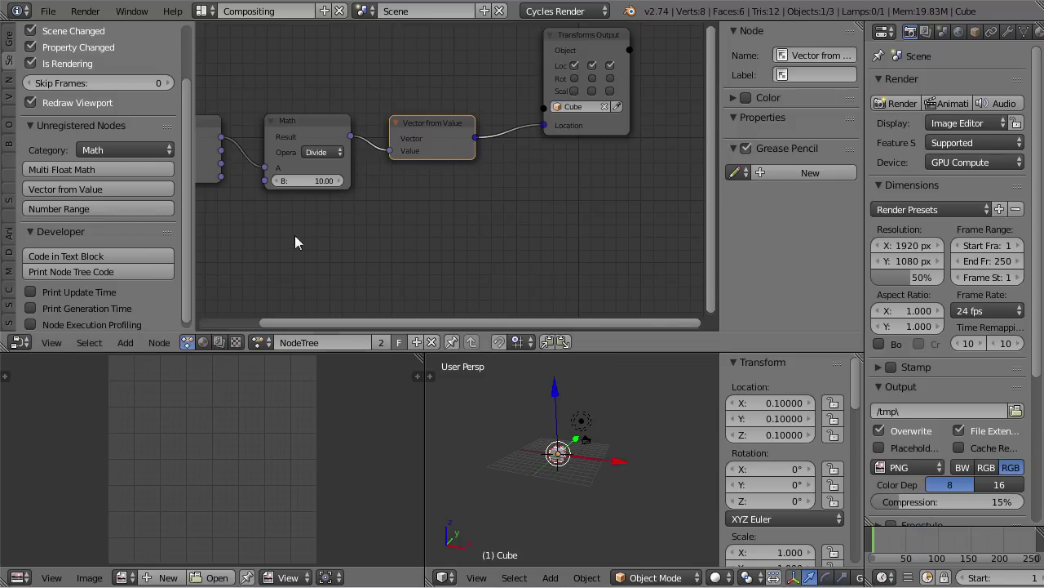
{"action": "middle_click_drag", "start_coordinate": [258, 205], "coordinate": [265, 204]}
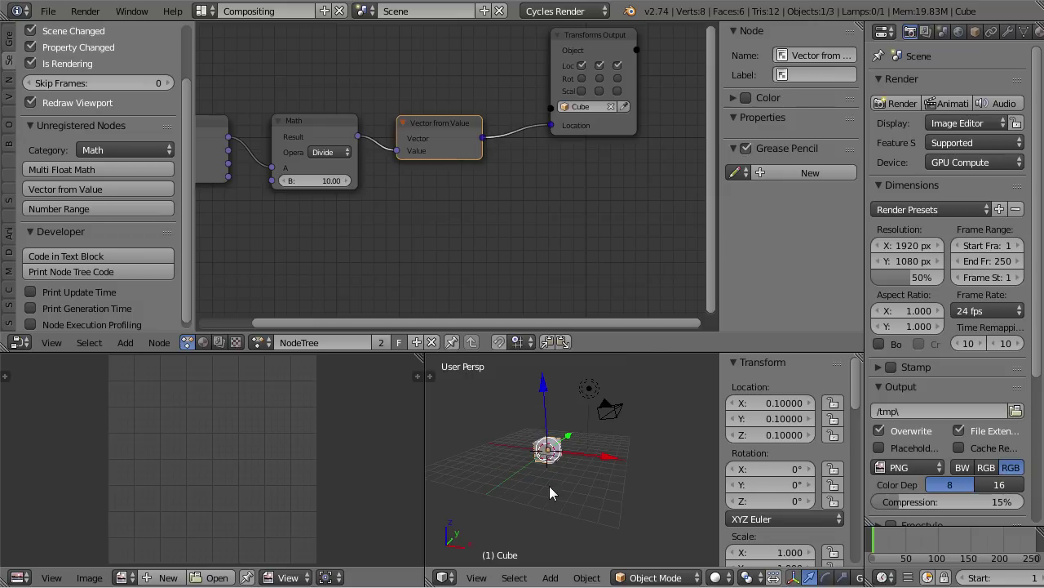
{"action": "key", "text": "alt+a"}
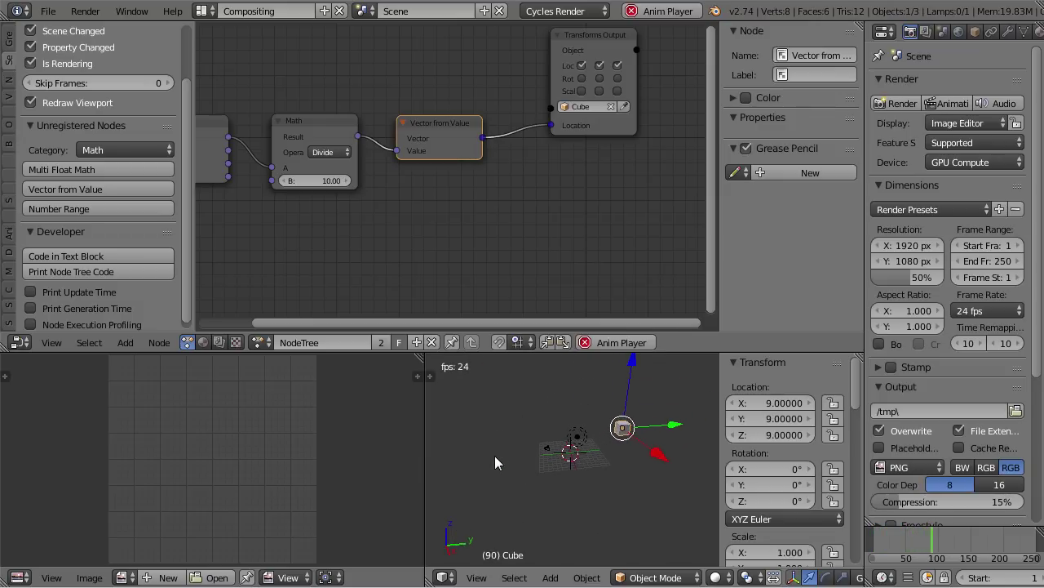
{"action": "key", "text": "alt+a"}
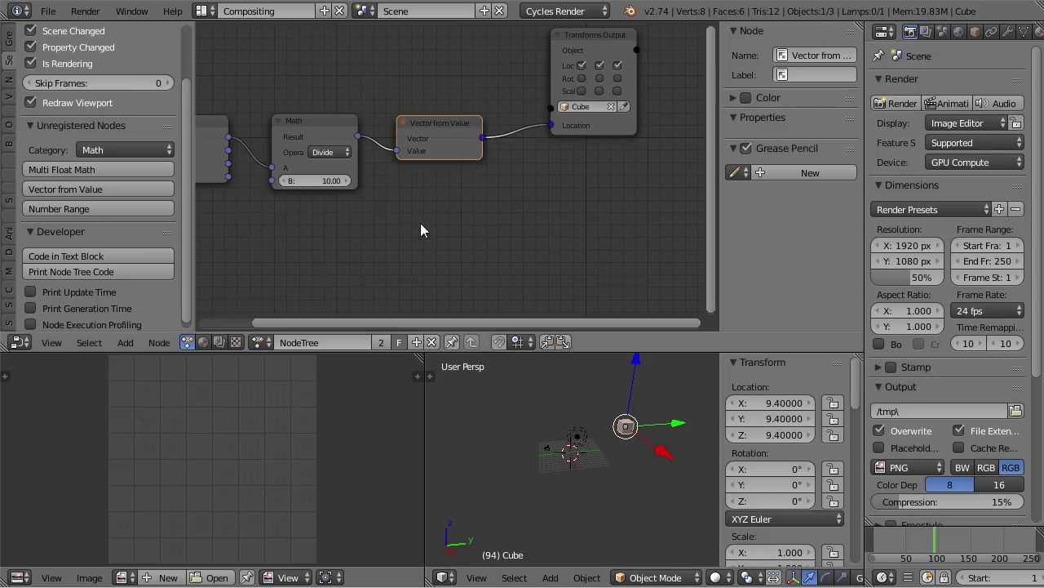
{"action": "scroll", "coordinate": [421, 223], "scroll_direction": "down", "scroll_amount": 2}
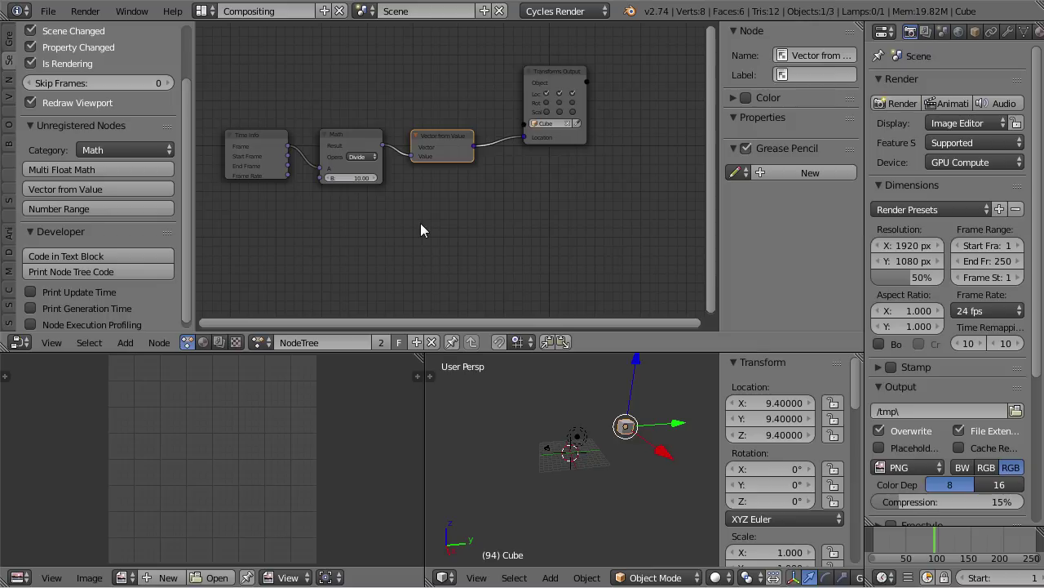